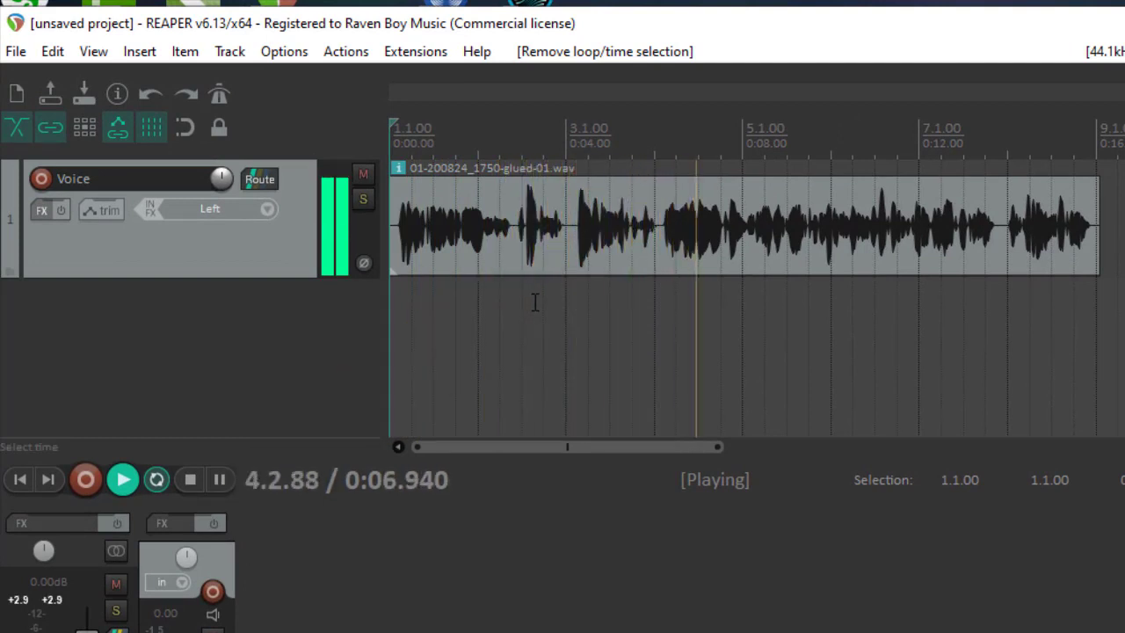
Step: Play short parts of the voice recording from about 0:02.6 and about 0:07.4 to listen for plosives
key("space")
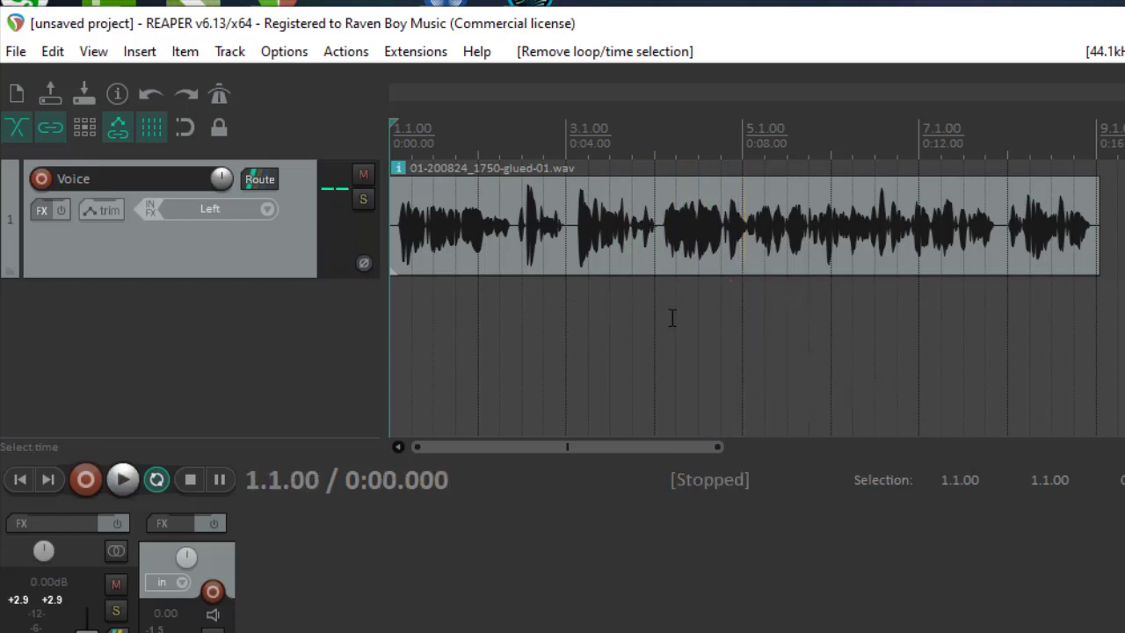
left_click(527, 302)
scroll(537, 308, "up", 3)
left_click(565, 325)
key("space")
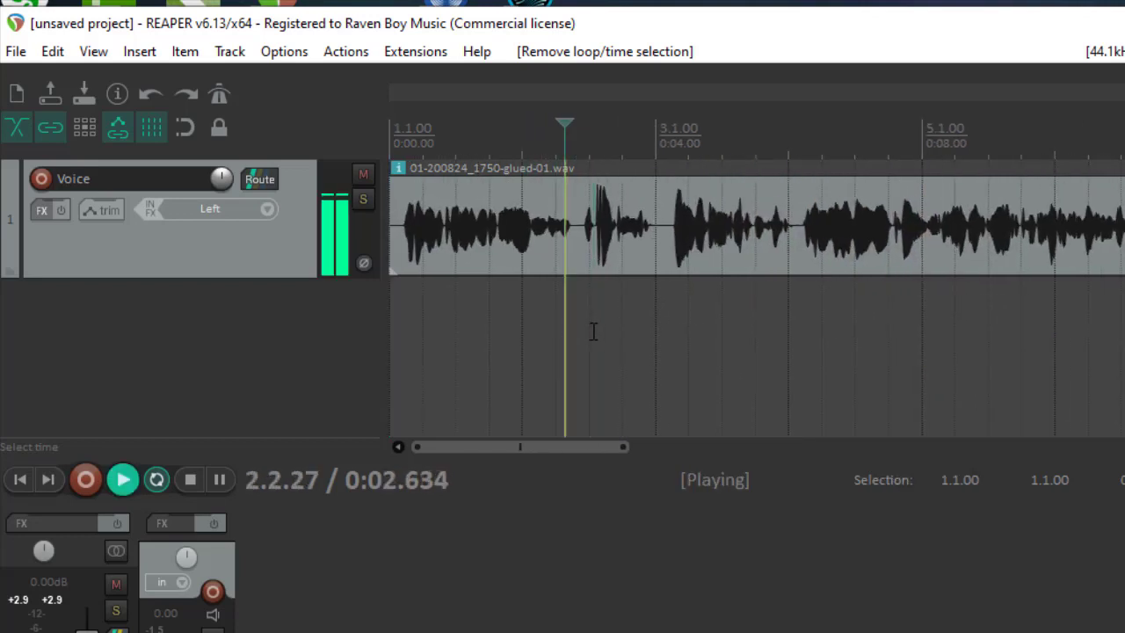
key("space")
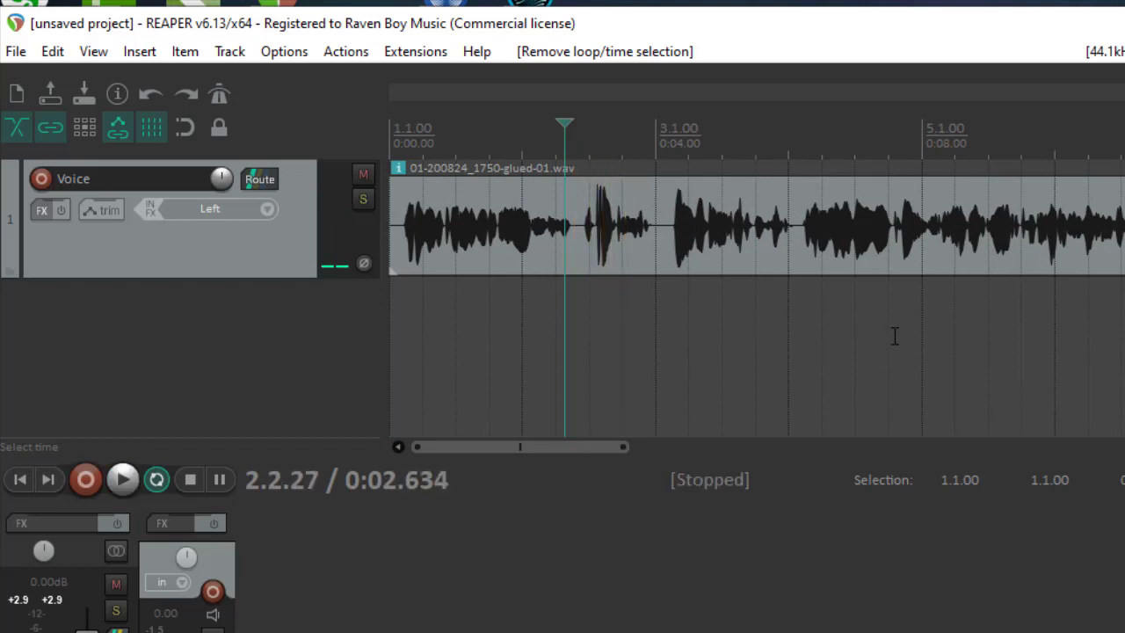
left_click(883, 331)
key("space")
key("space")
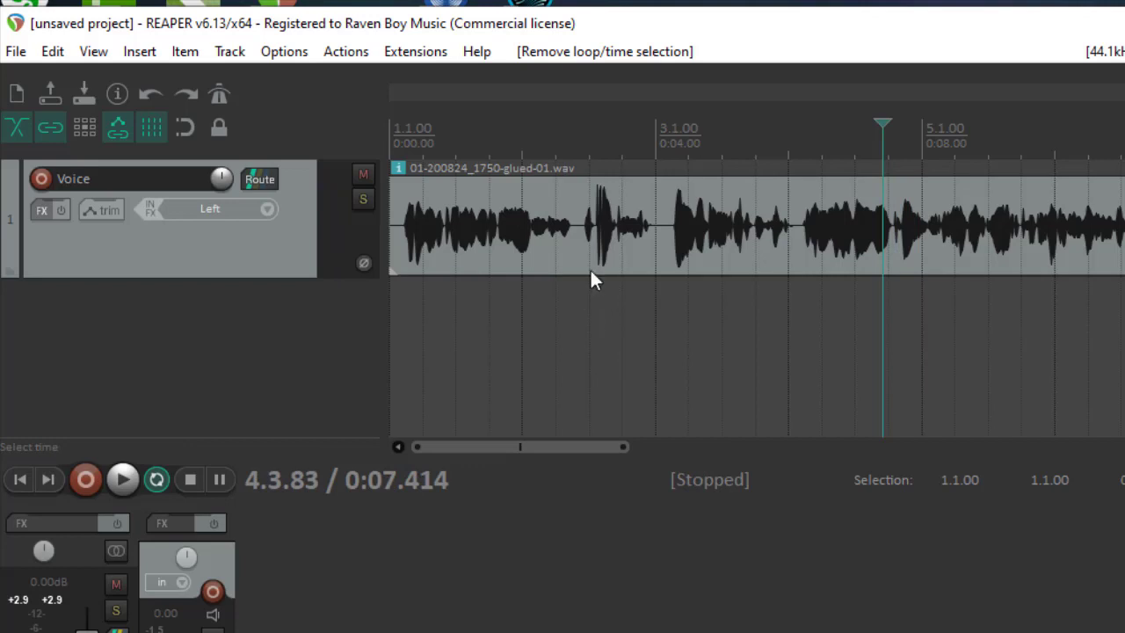
Step: Examine the plosive's waveform just after 0:03 in the voice item and place the edit cursor just before it
scroll(619, 325, "down", 2)
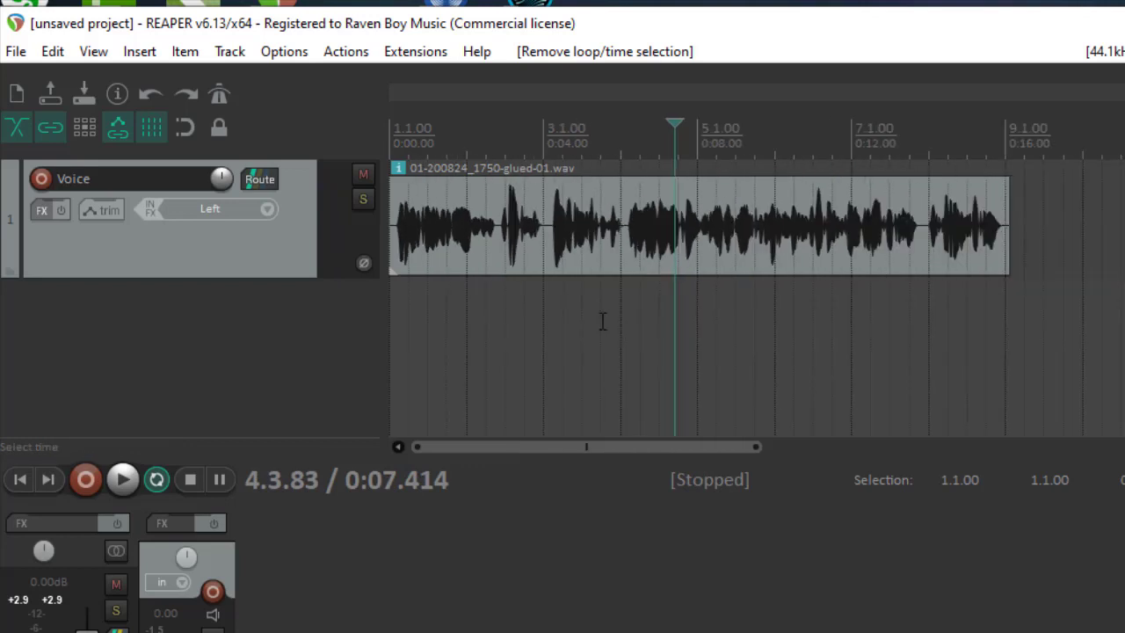
left_click(508, 303)
scroll(727, 334, "up", 6)
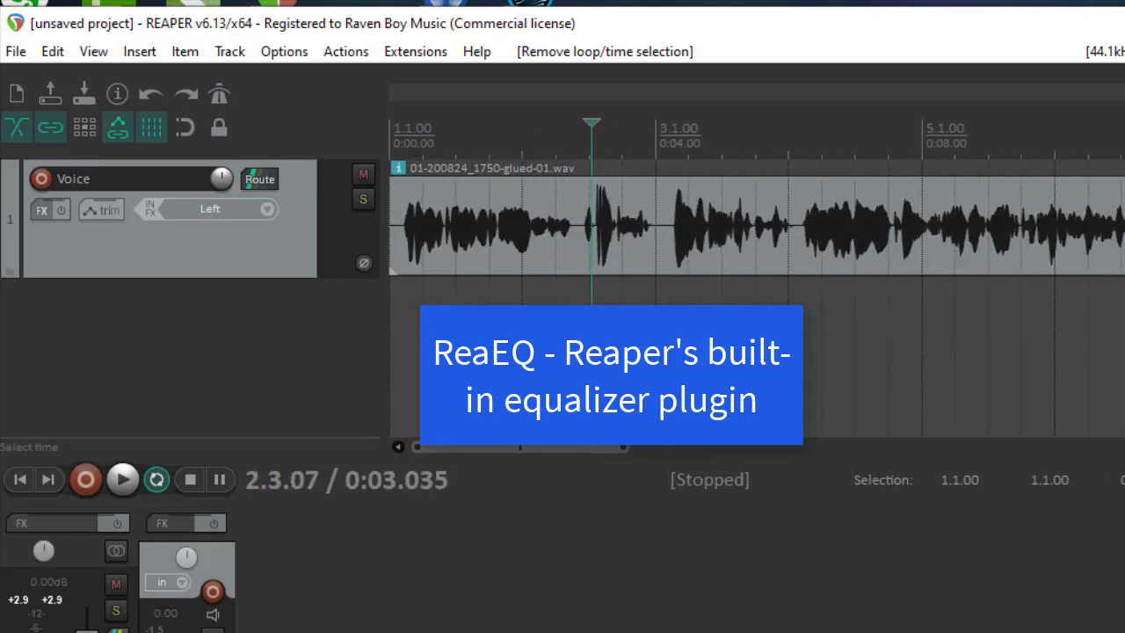
scroll(719, 336, "up", 8)
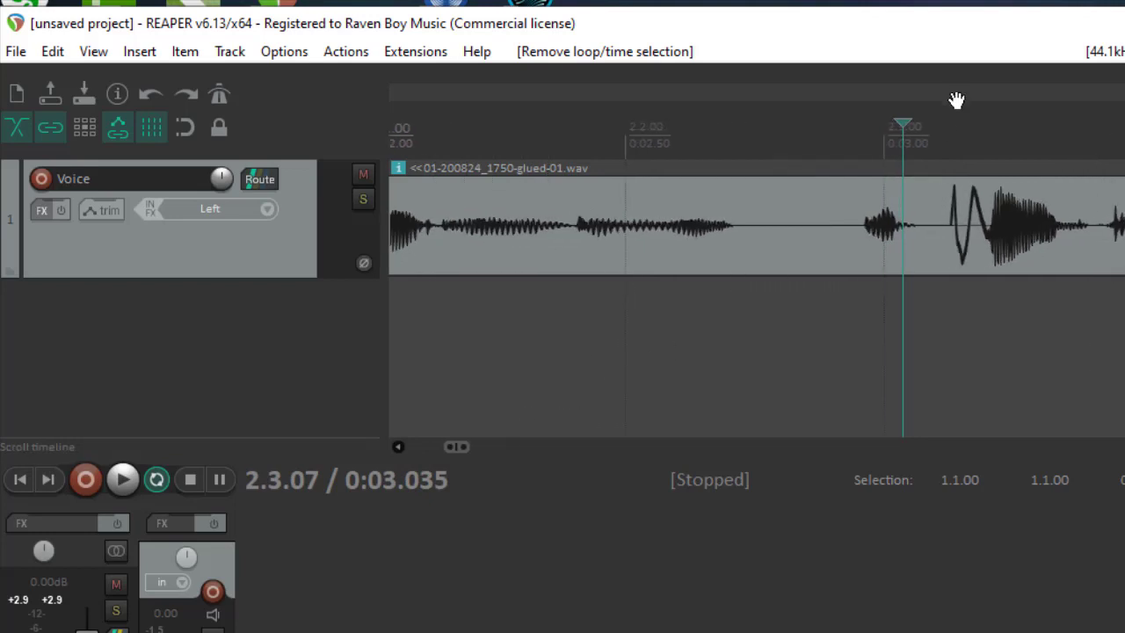
left_click_drag(955, 100, 686, 108)
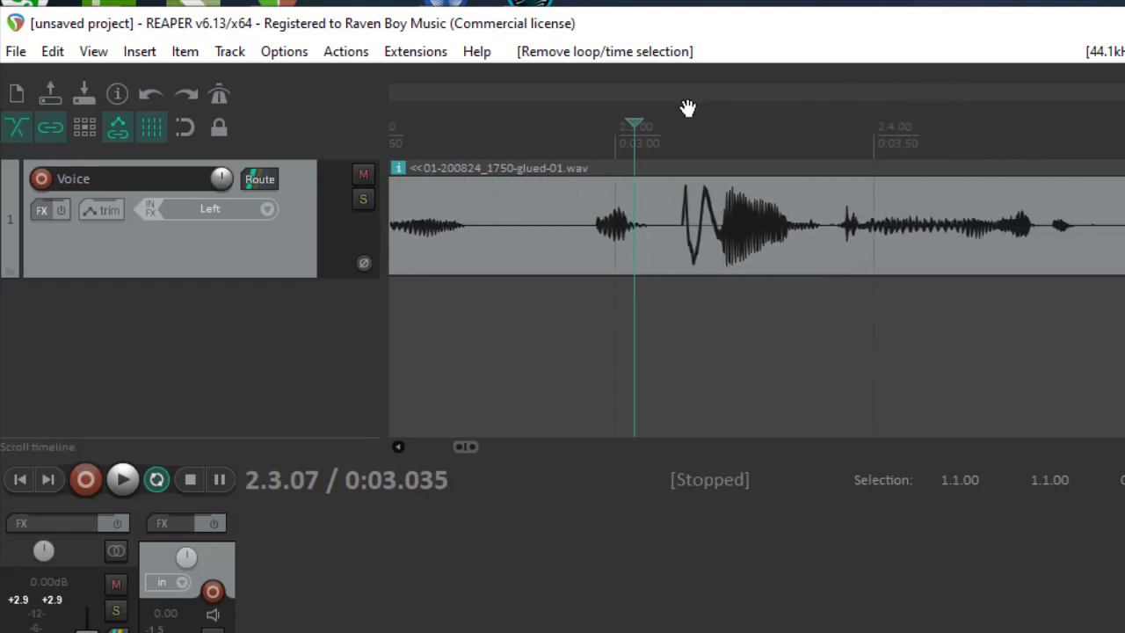
left_click(726, 325)
scroll(726, 322, "up", 5)
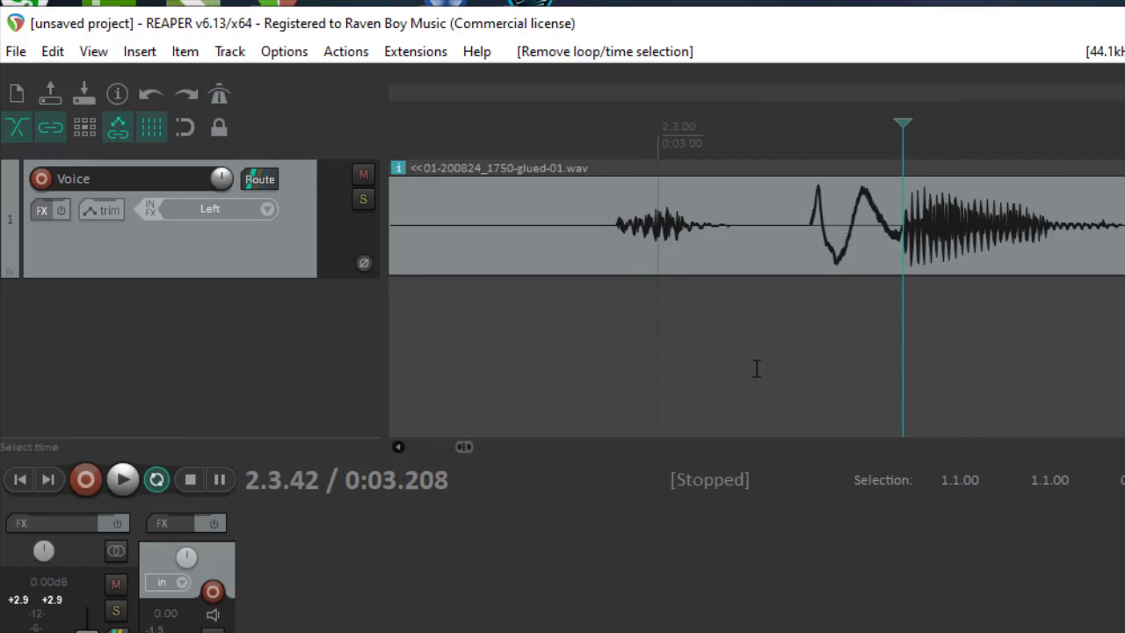
left_click(793, 314)
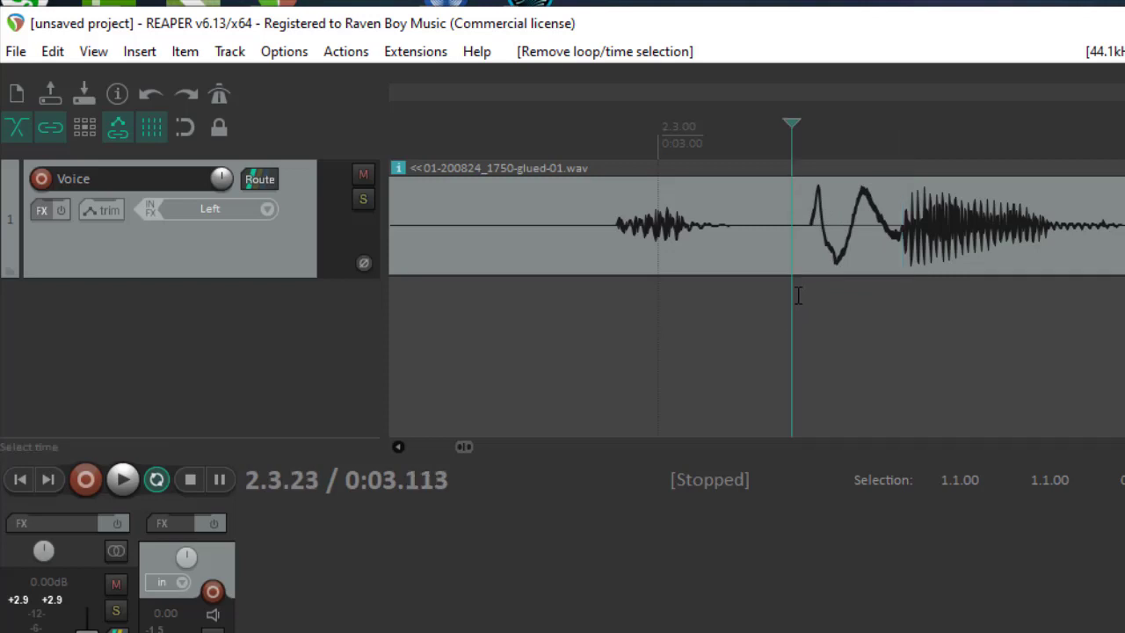
Step: Split the plosive into its own item using a time selection from about 0:03.120 to 0:03.207
left_click_drag(798, 292, 837, 312)
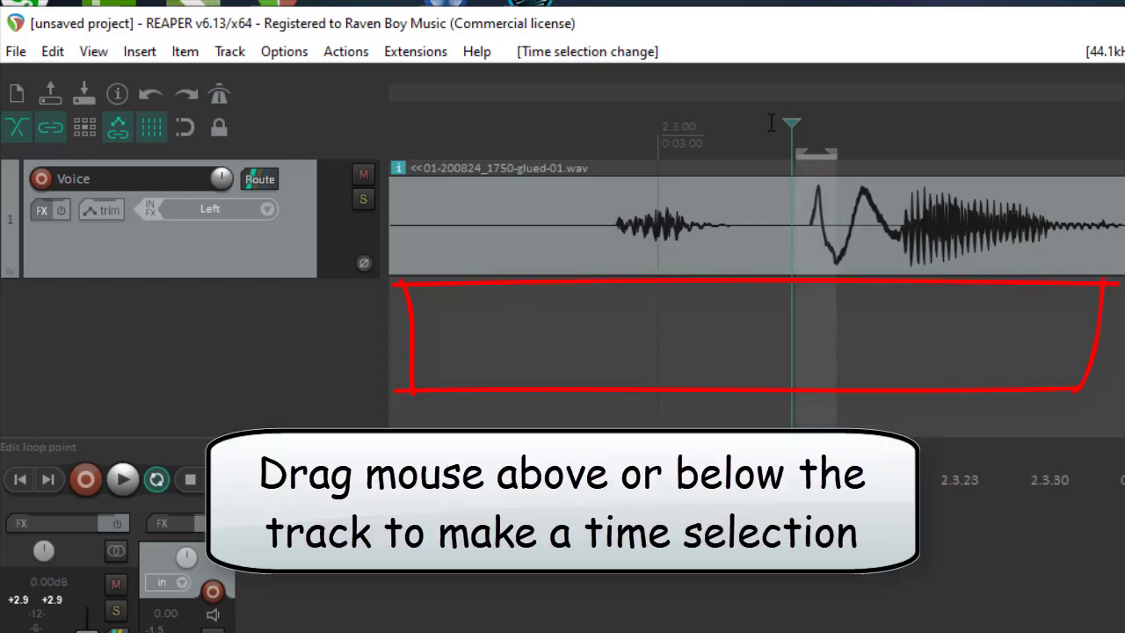
left_click(778, 314)
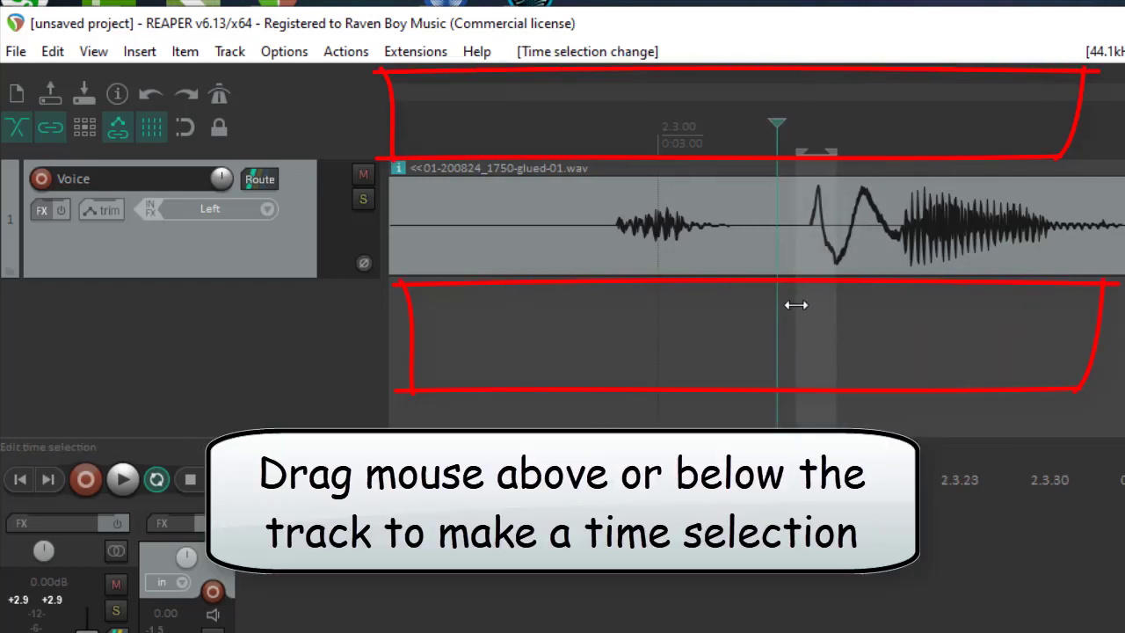
left_click_drag(803, 303, 903, 313)
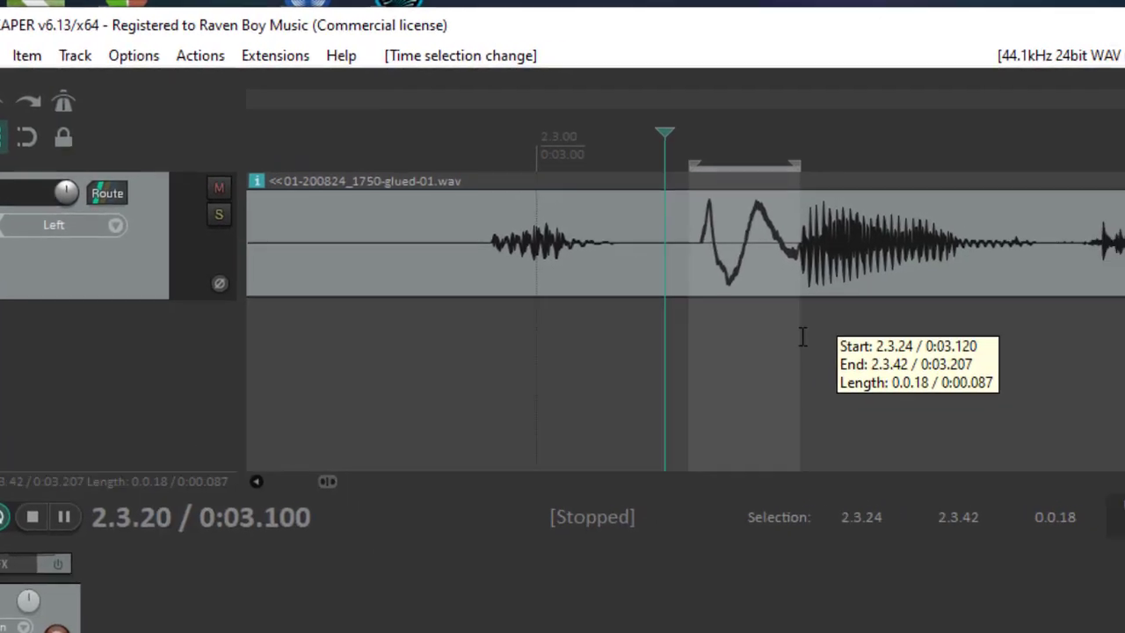
left_click_drag(802, 337, 802, 337)
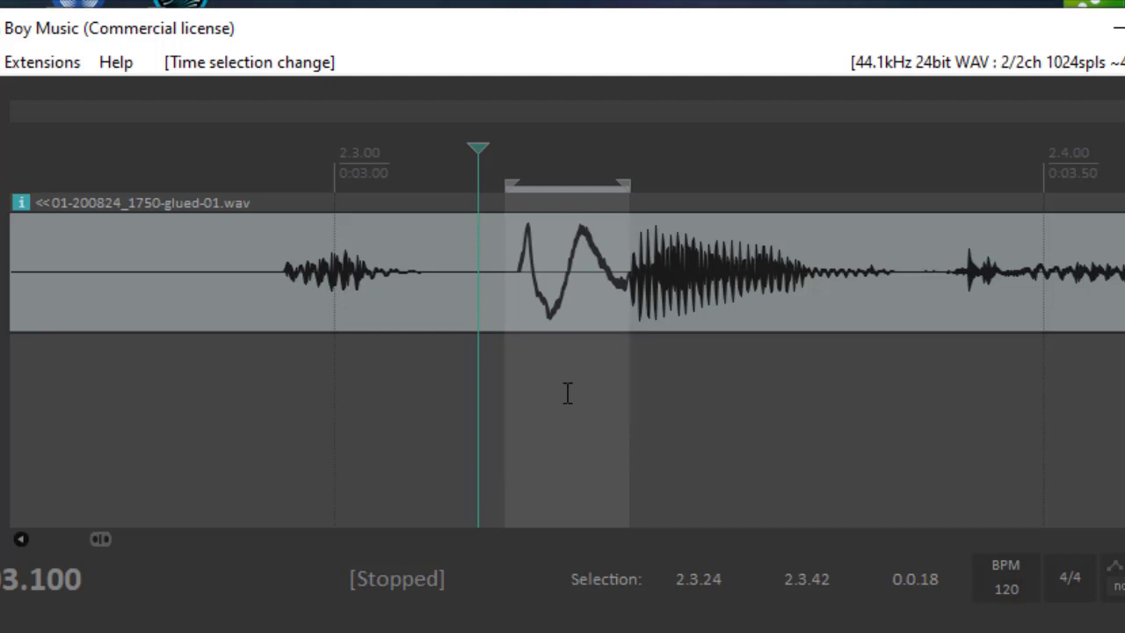
key("shift+s")
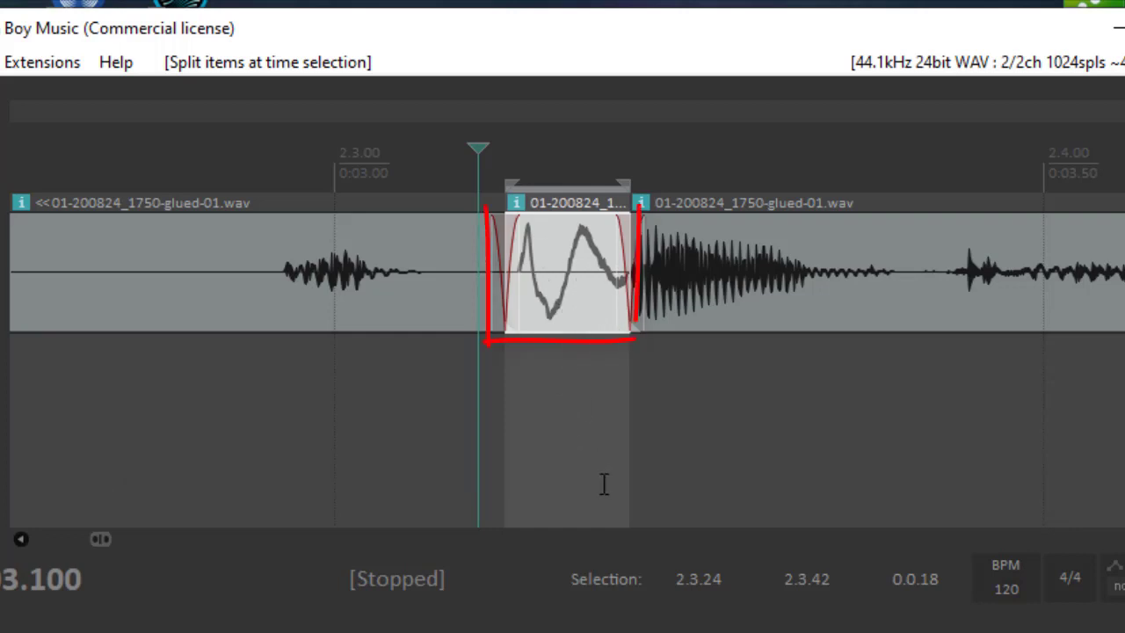
left_click(560, 426)
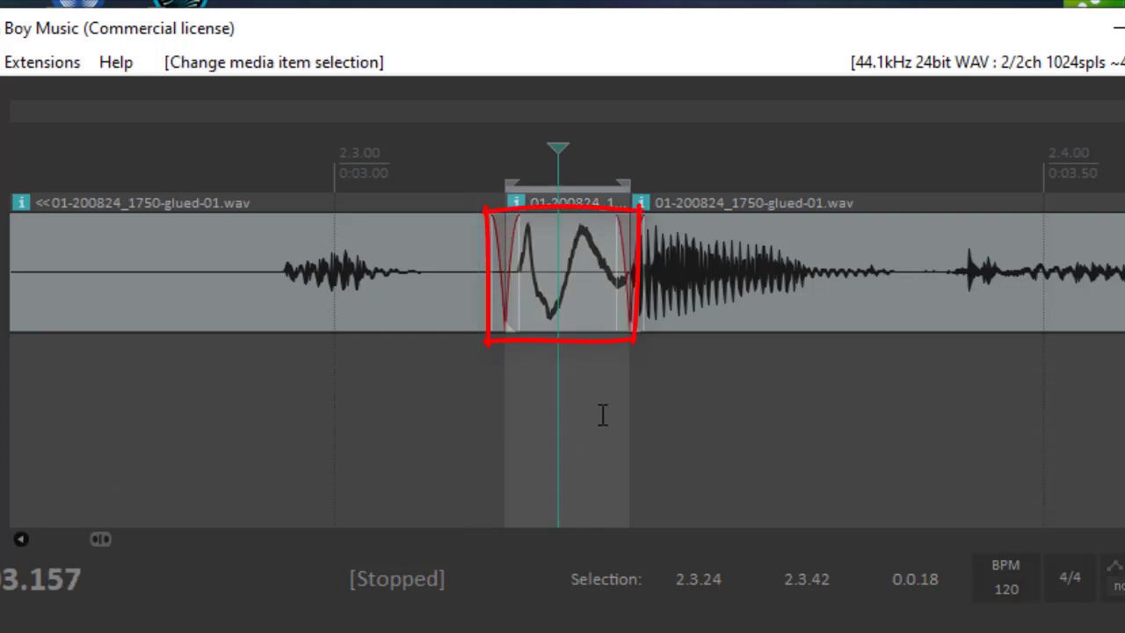
Step: Add the Cockos ReaEQ plugin as a take effect on the split plosive item through its item properties
right_click(571, 295)
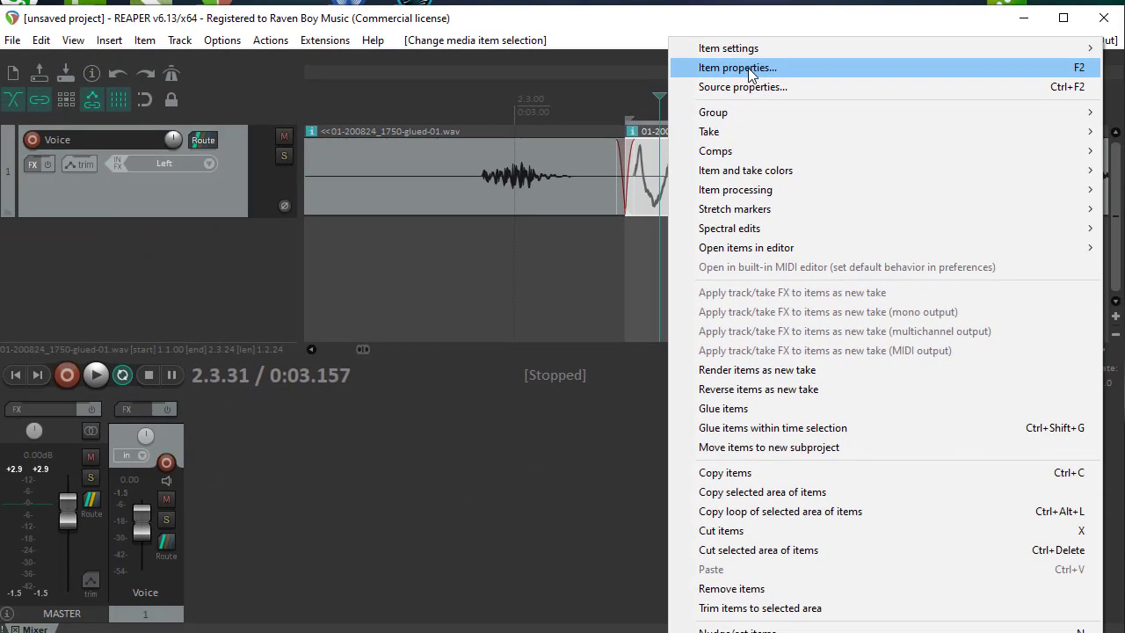
left_click(749, 69)
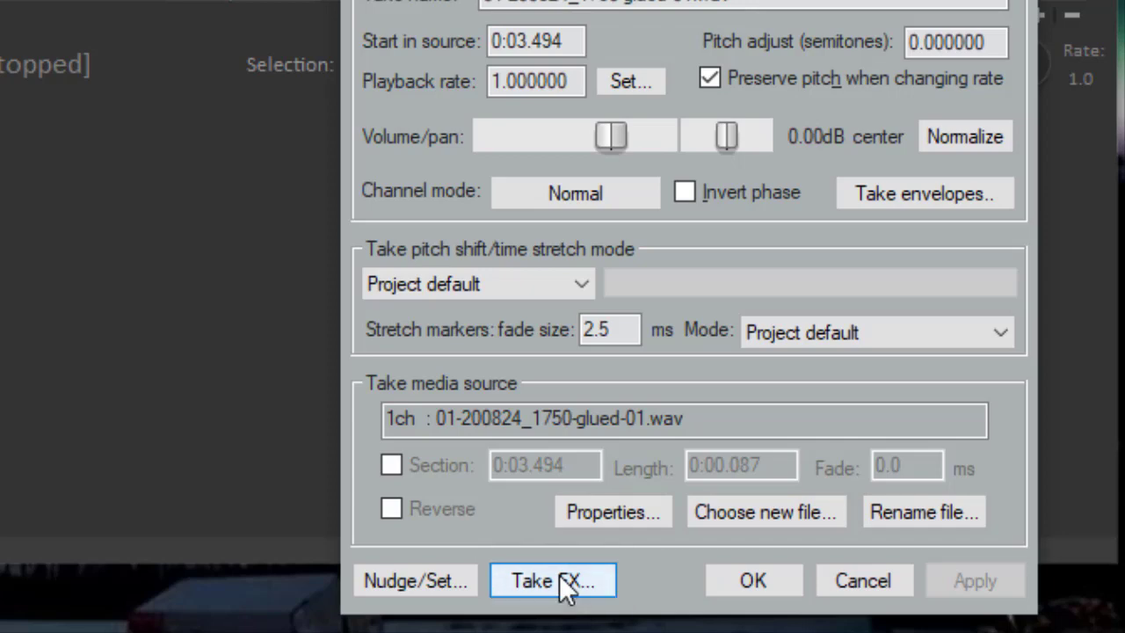
left_click(559, 577)
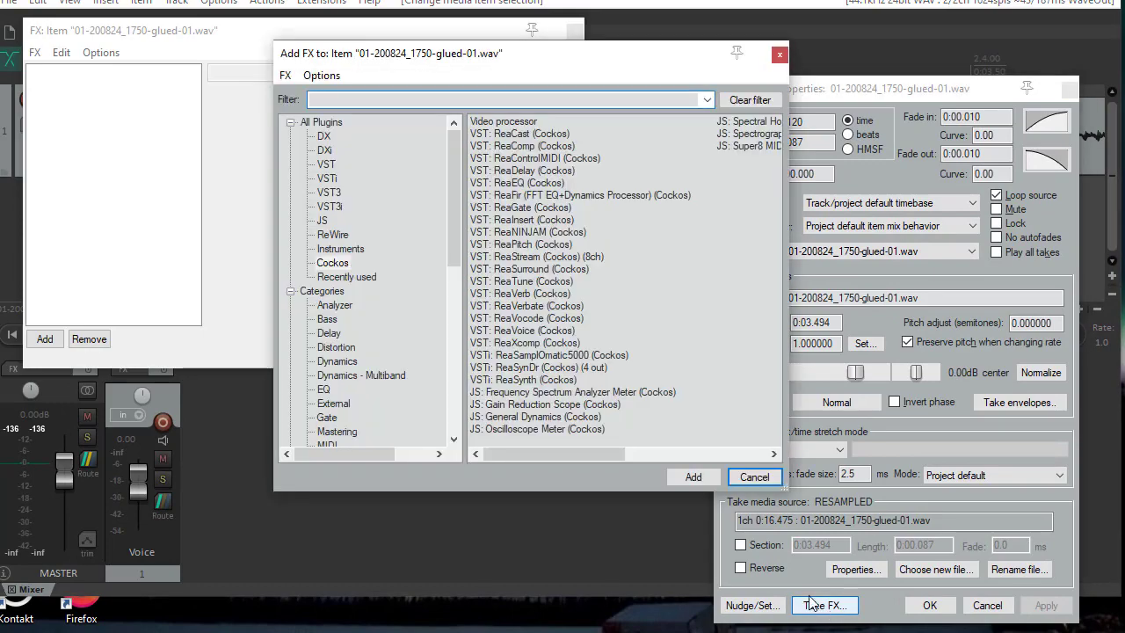
left_click(332, 263)
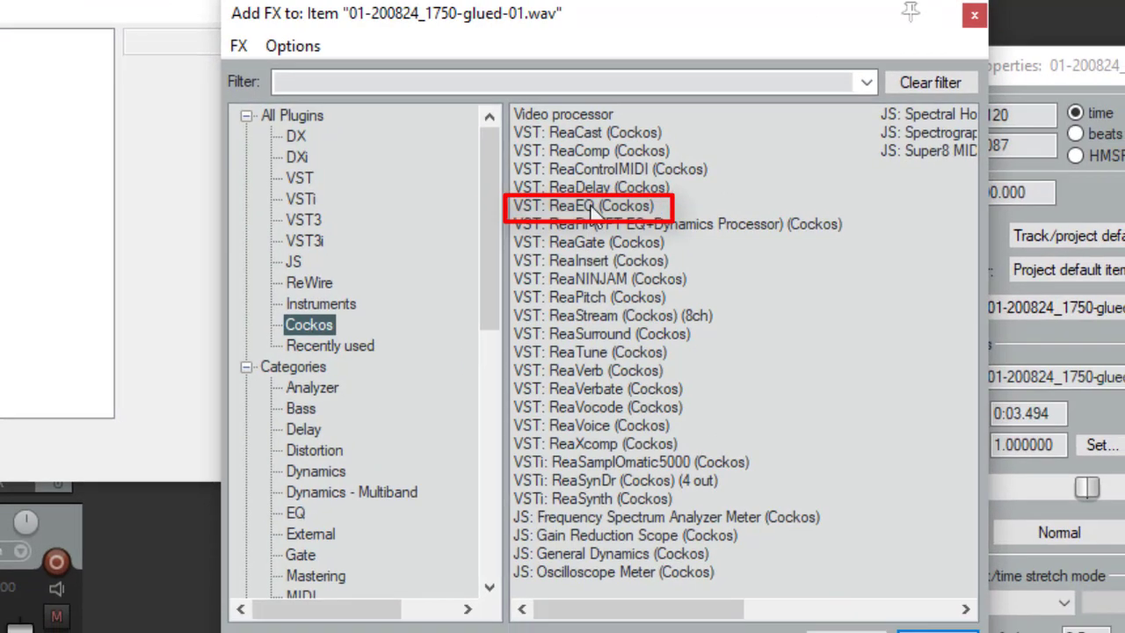
double_click(603, 211)
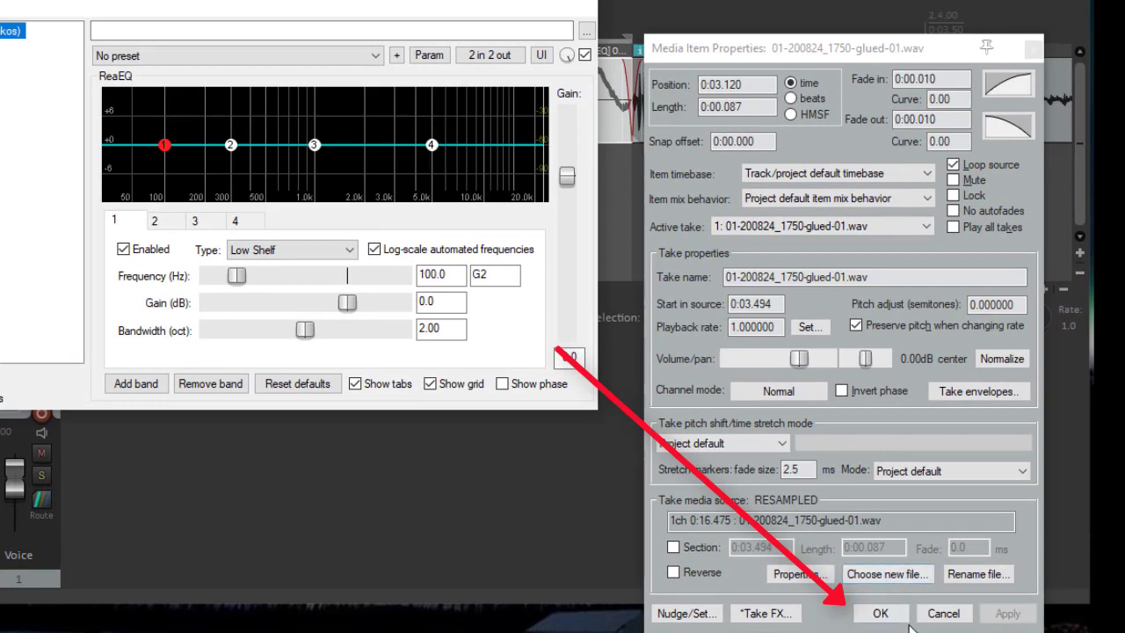
left_click(881, 614)
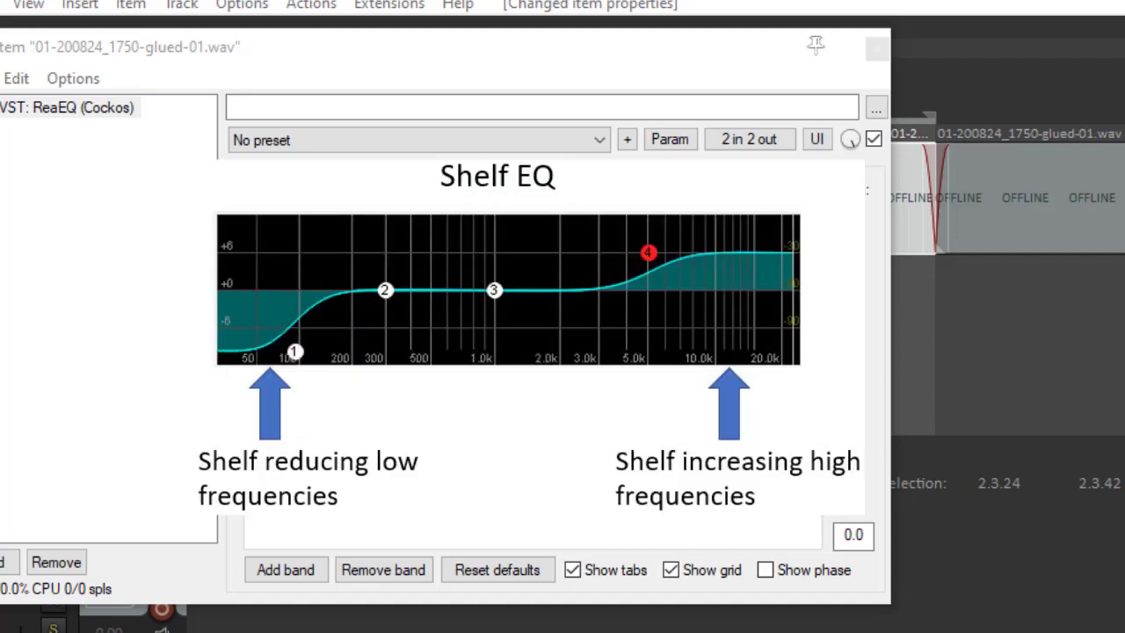
Step: Change ReaEQ band 1 to a High Pass filter with a frequency of 150 Hz
left_click_drag(515, 258, 519, 259)
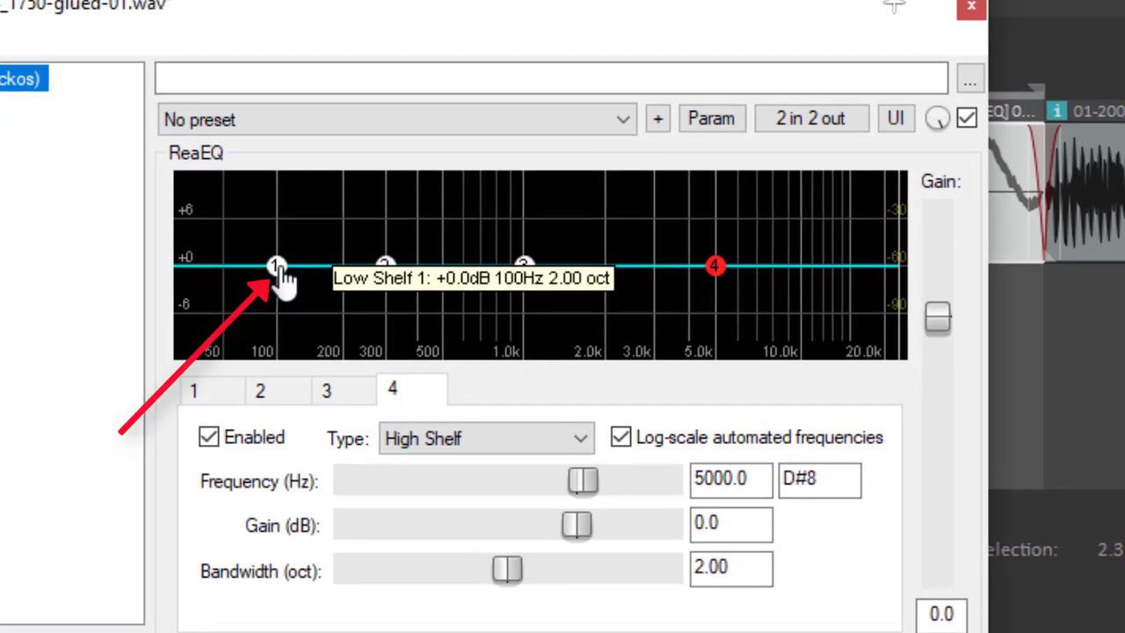
left_click(277, 267)
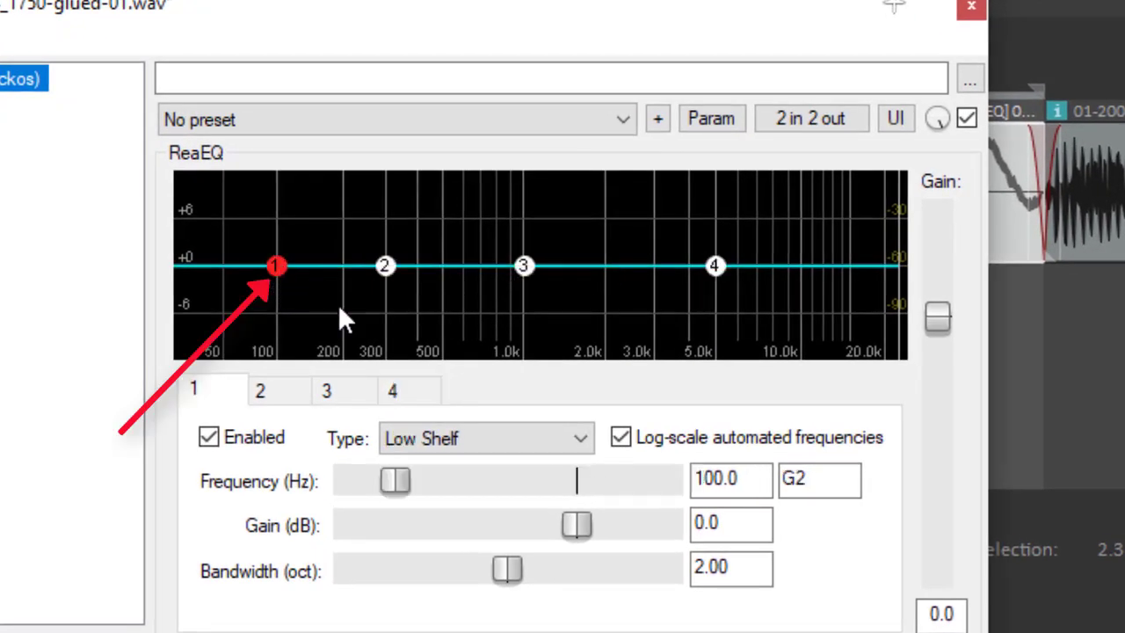
left_click(496, 433)
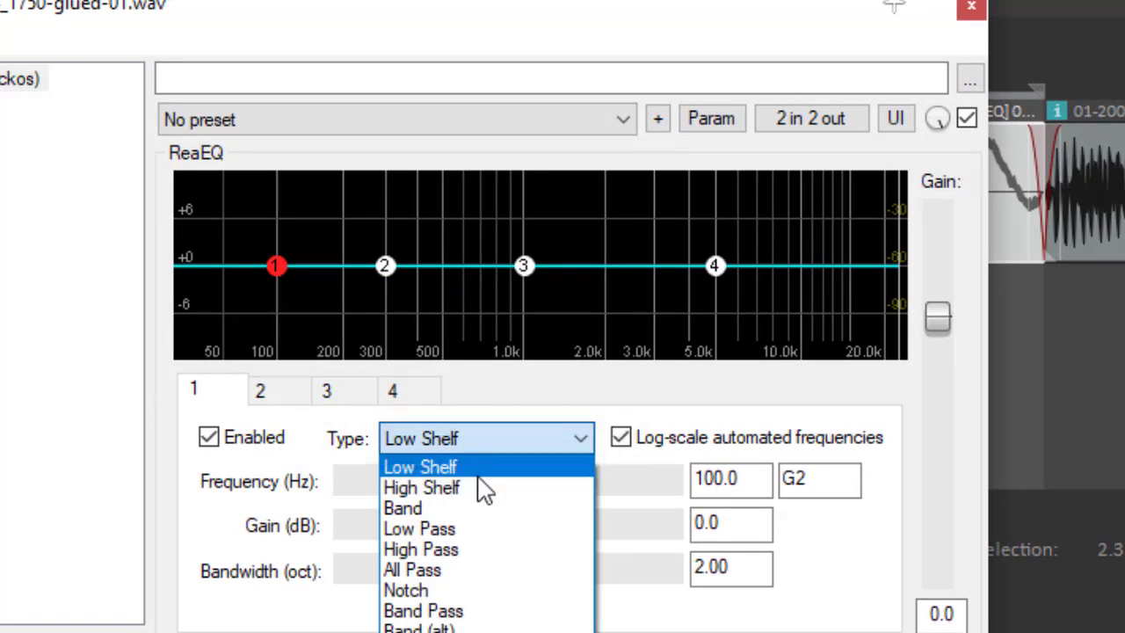
left_click(450, 556)
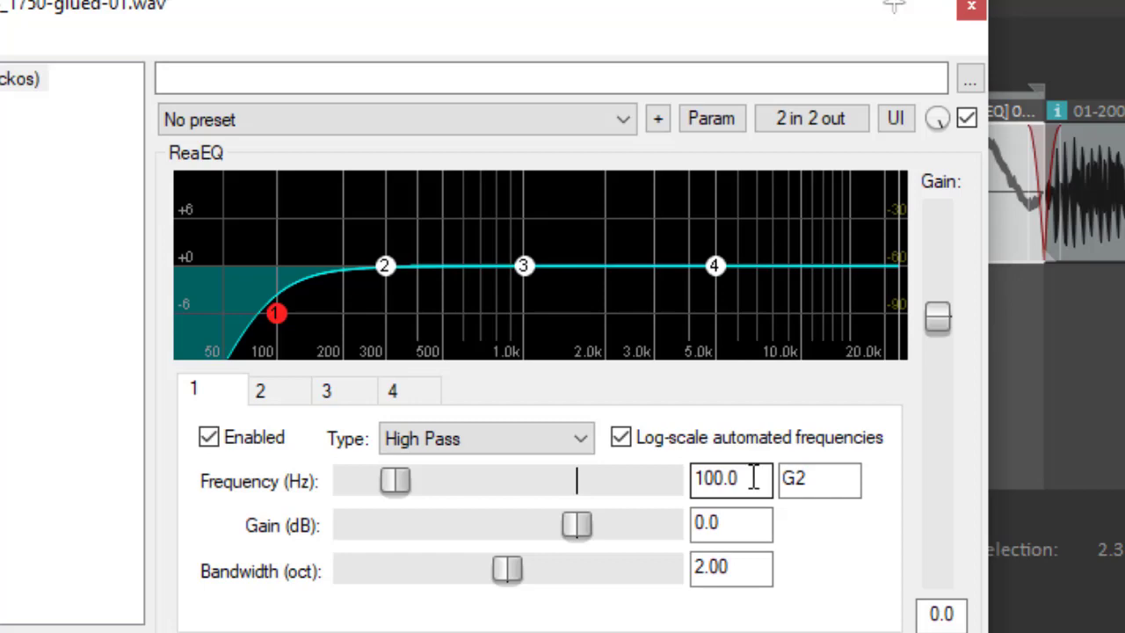
left_click_drag(753, 478, 668, 476)
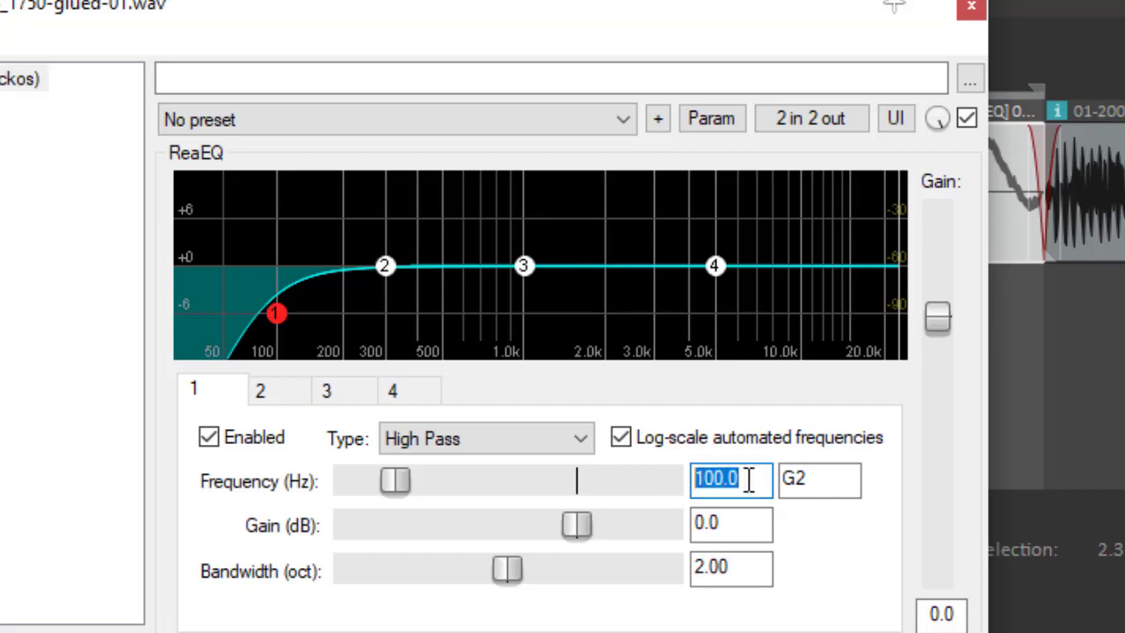
type("15")
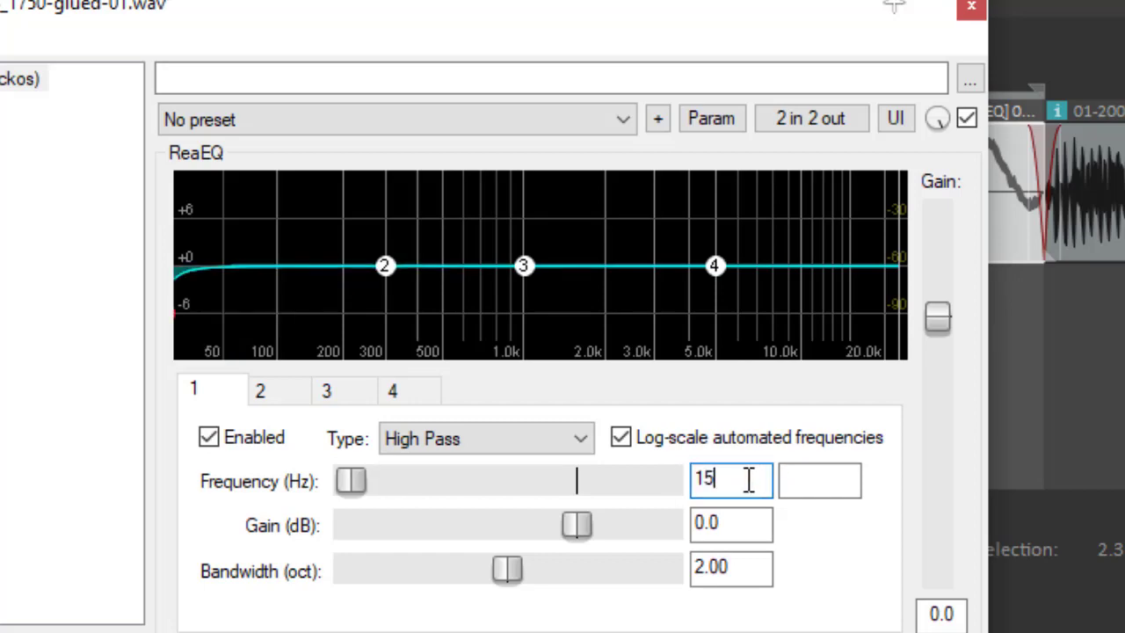
type("0")
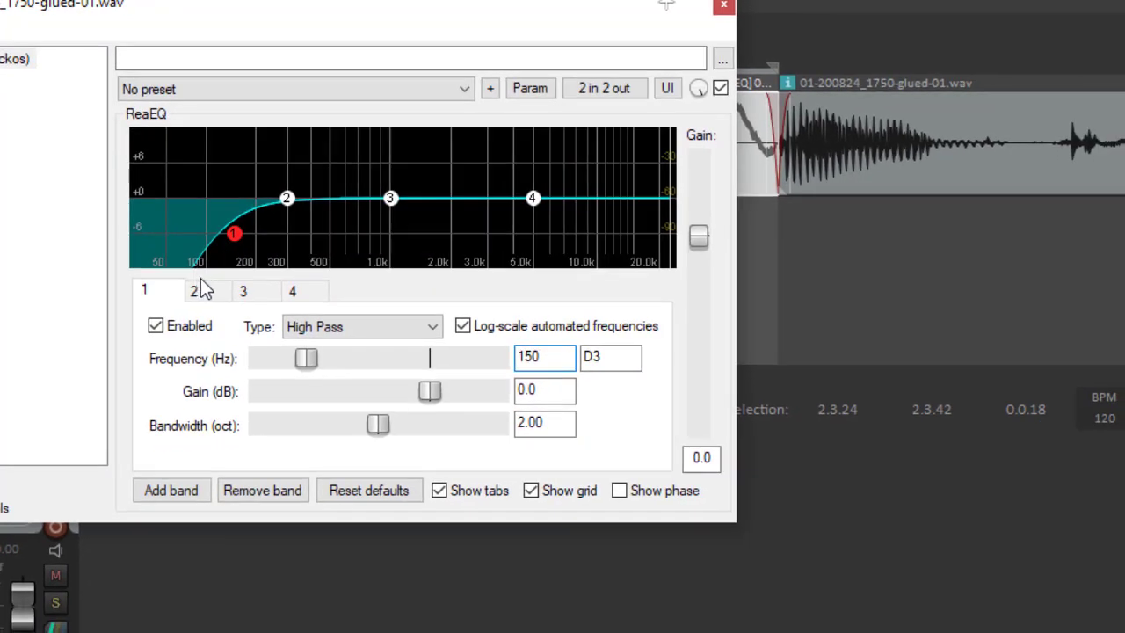
Step: Extend the time selection around the plosive, disable ReaEQ band 1, and play the section to hear it unfiltered
left_click_drag(271, 7, 592, 240)
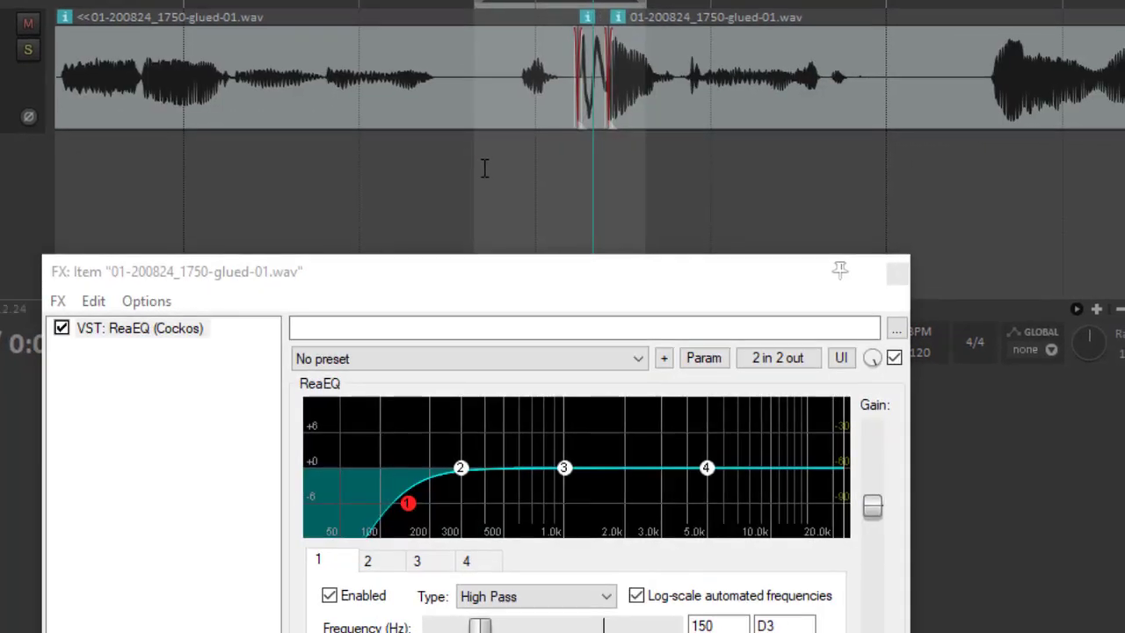
mouse_move(484, 168)
left_mouse_down()
mouse_move(764, 141)
mouse_move(875, 158)
left_mouse_up()
mouse_move(313, 576)
left_mouse_down()
mouse_move(354, 565)
mouse_move(309, 575)
left_mouse_up()
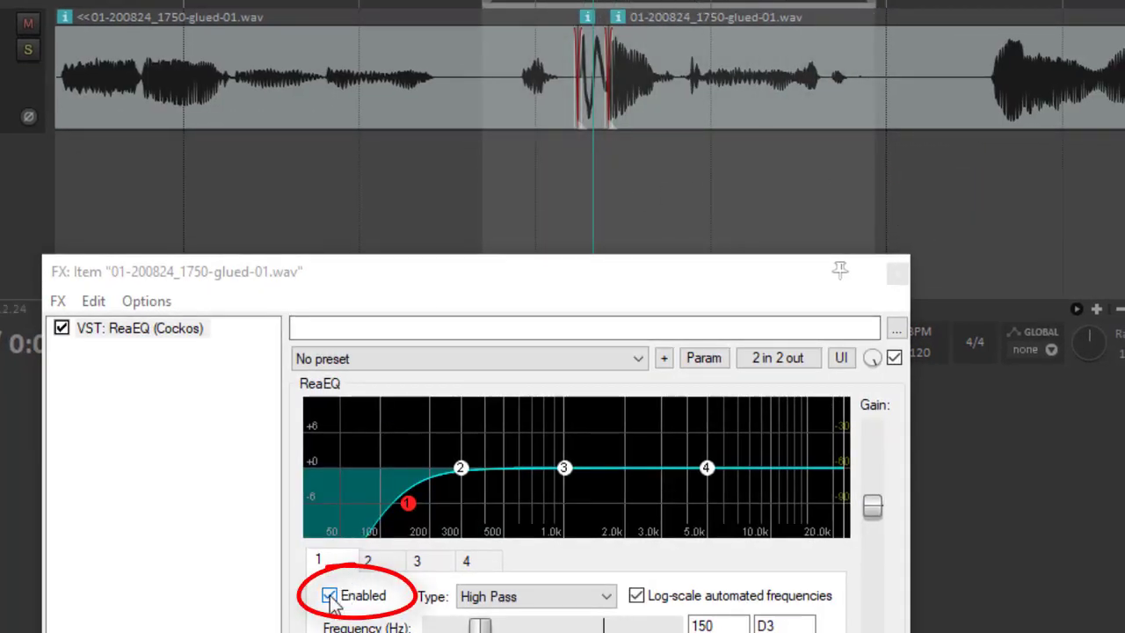
left_click(363, 601)
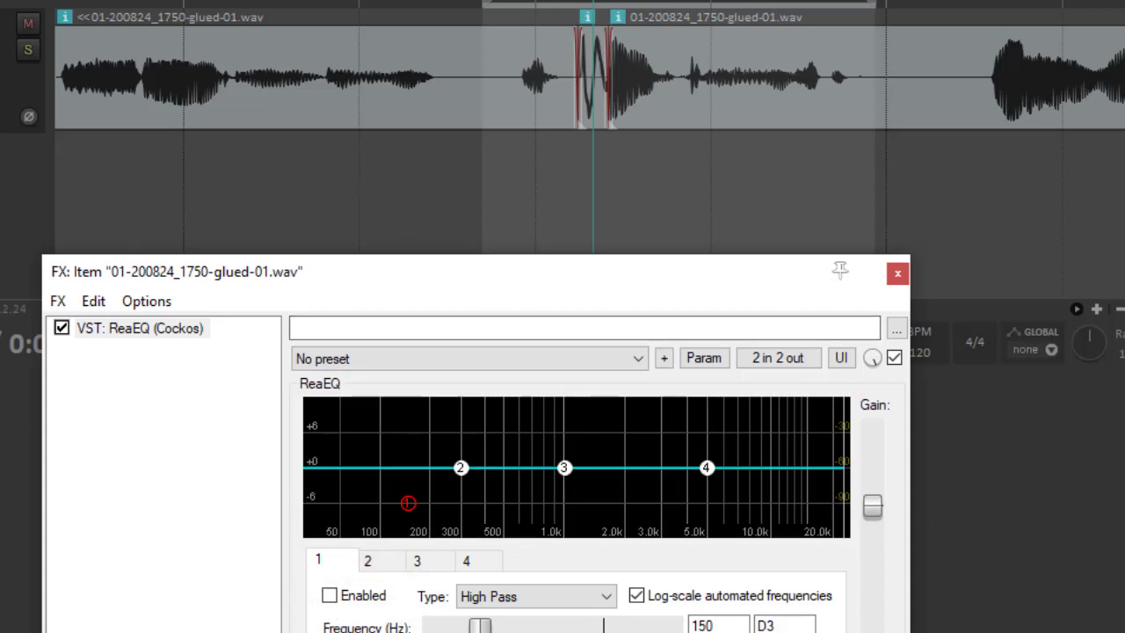
left_click(488, 181)
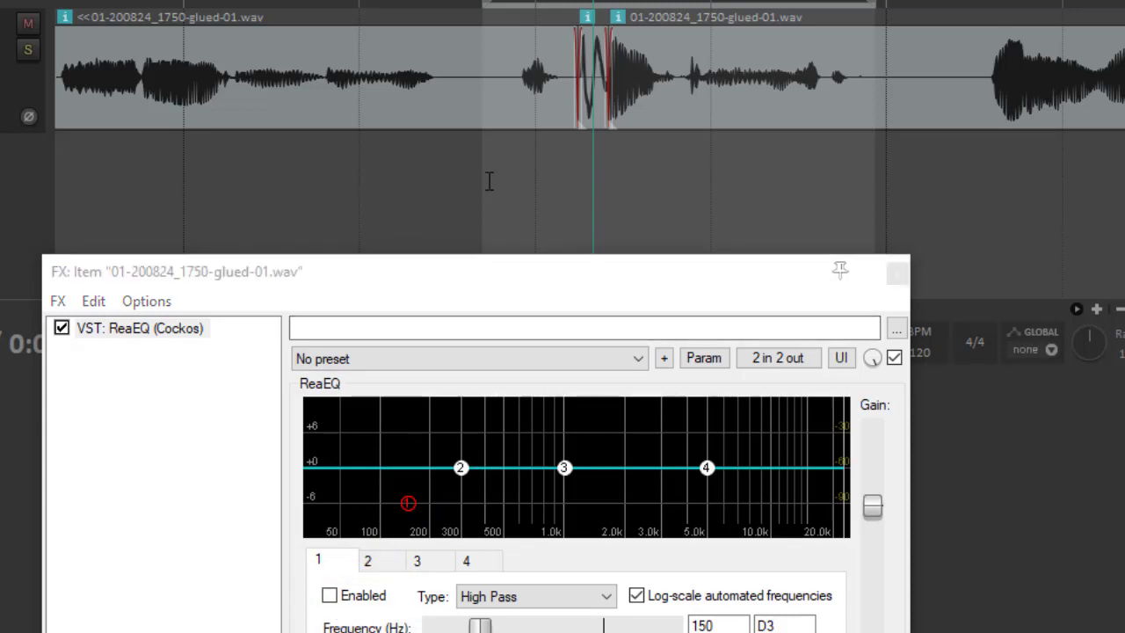
key("space")
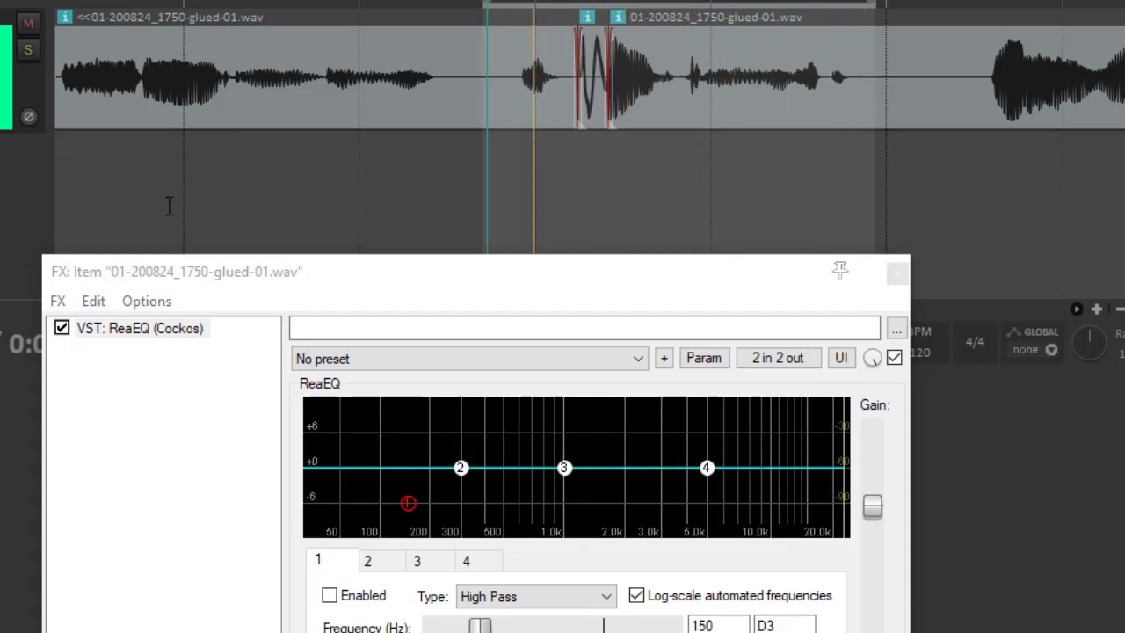
key("space")
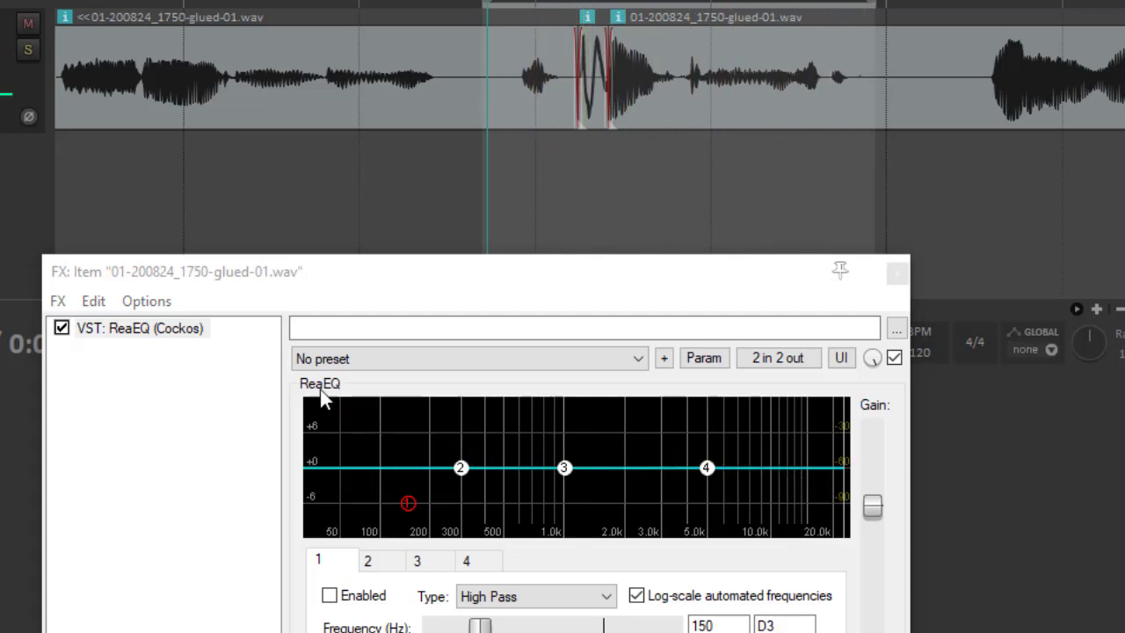
Step: Compare playback around the plosive with ReaEQ band 1 enabled and disabled, and leave the band enabled
left_click(330, 597)
key("space")
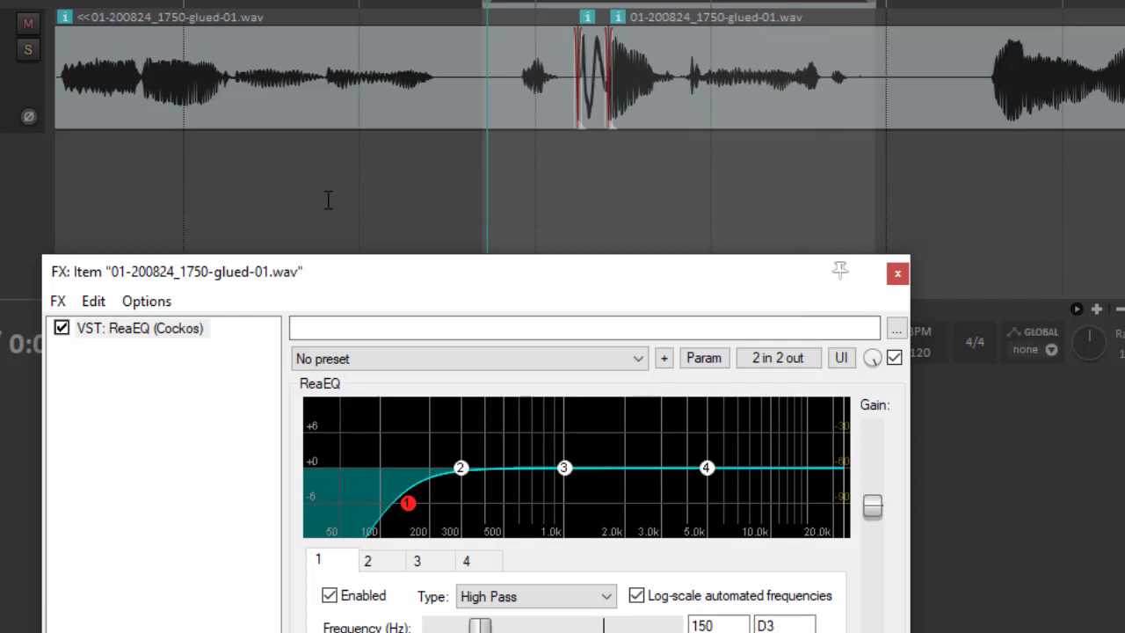
left_click(330, 597)
key("space")
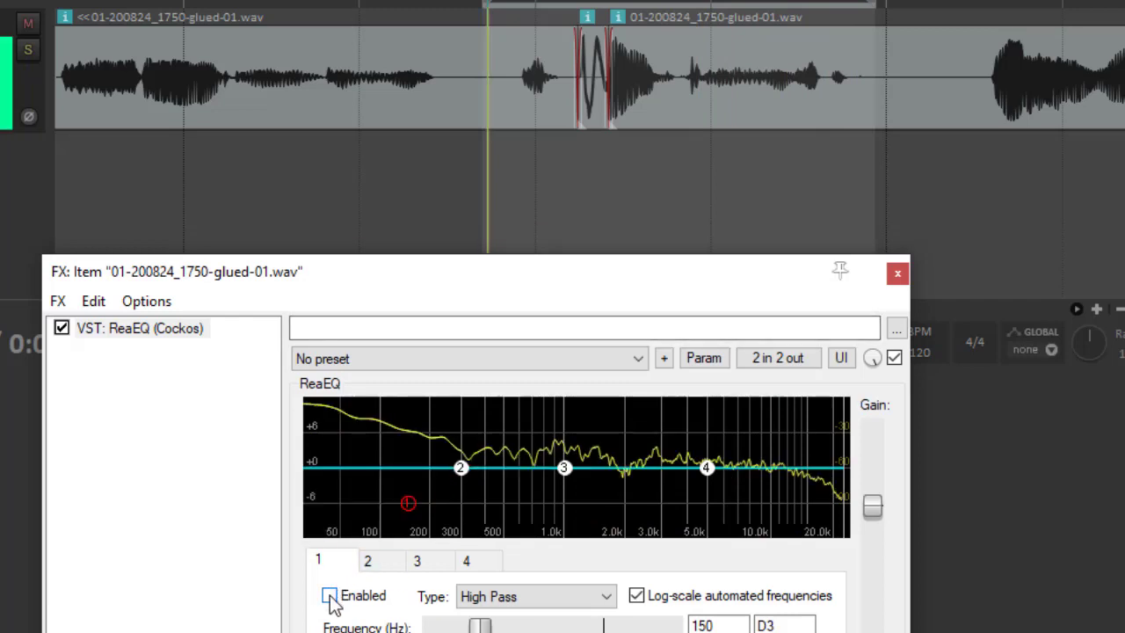
left_click(330, 596)
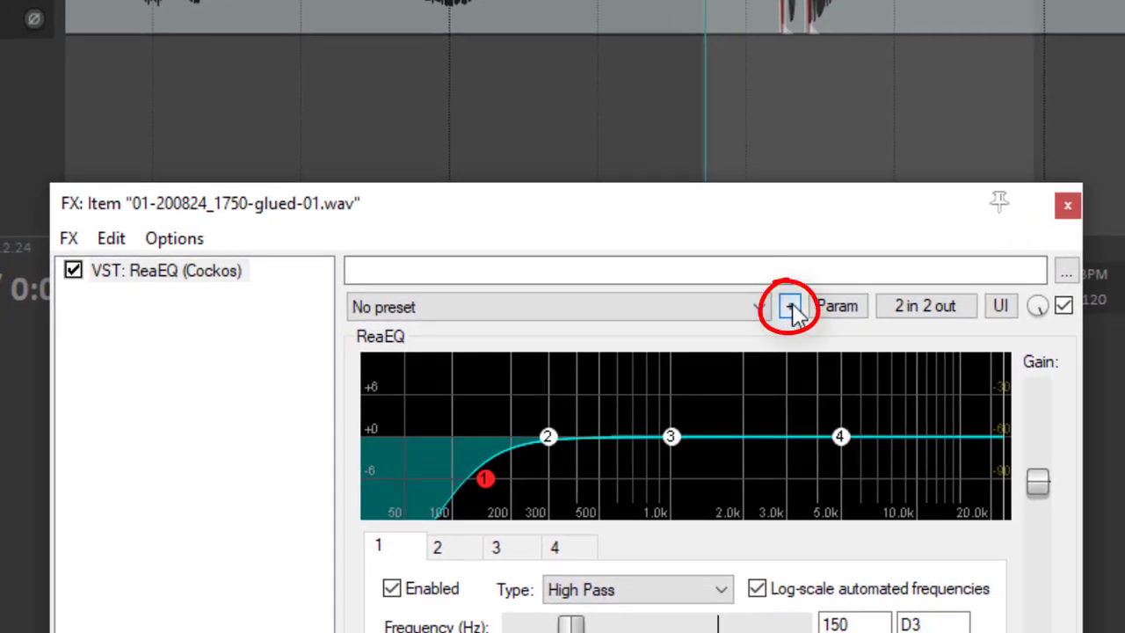
Step: Save the current ReaEQ settings as a preset named P-Pop and close the effects window
left_click(792, 307)
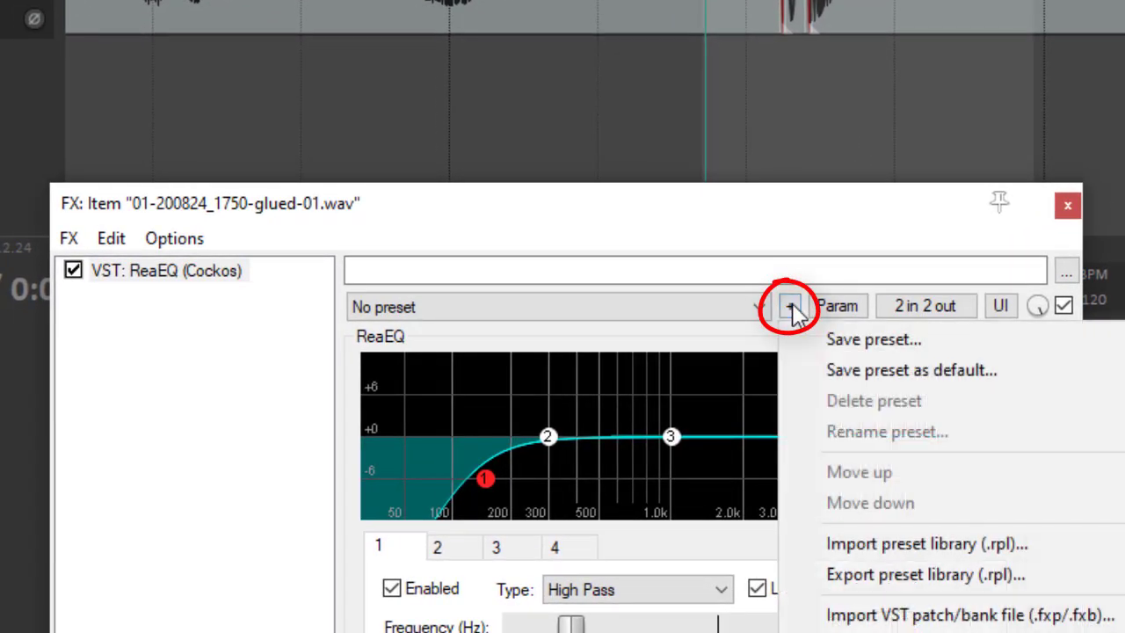
left_click(849, 343)
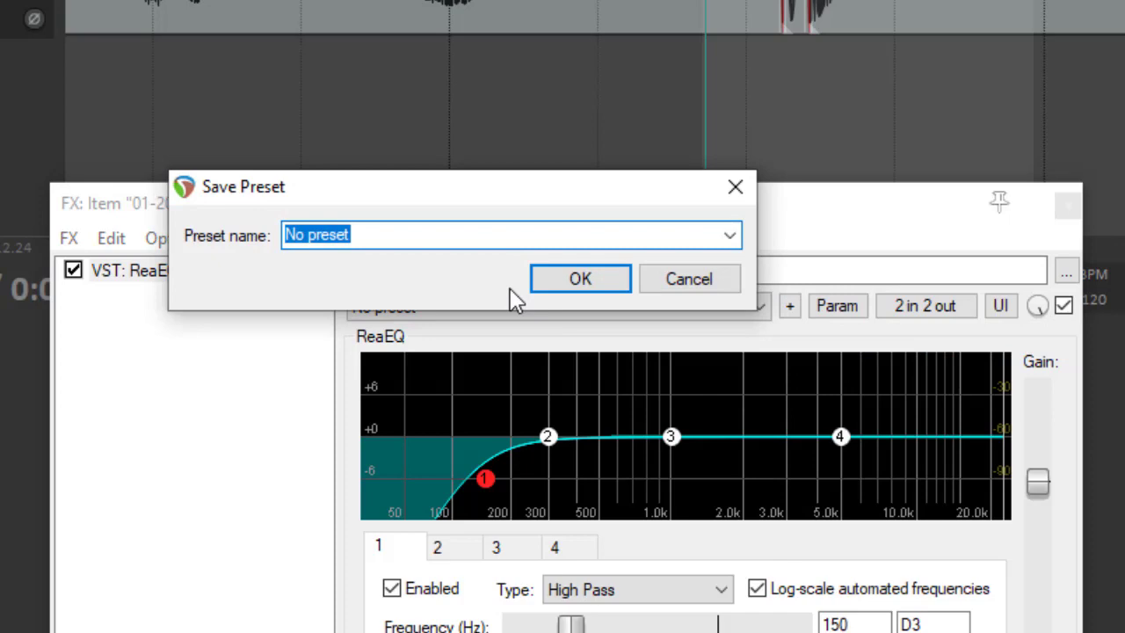
type("P-Pop")
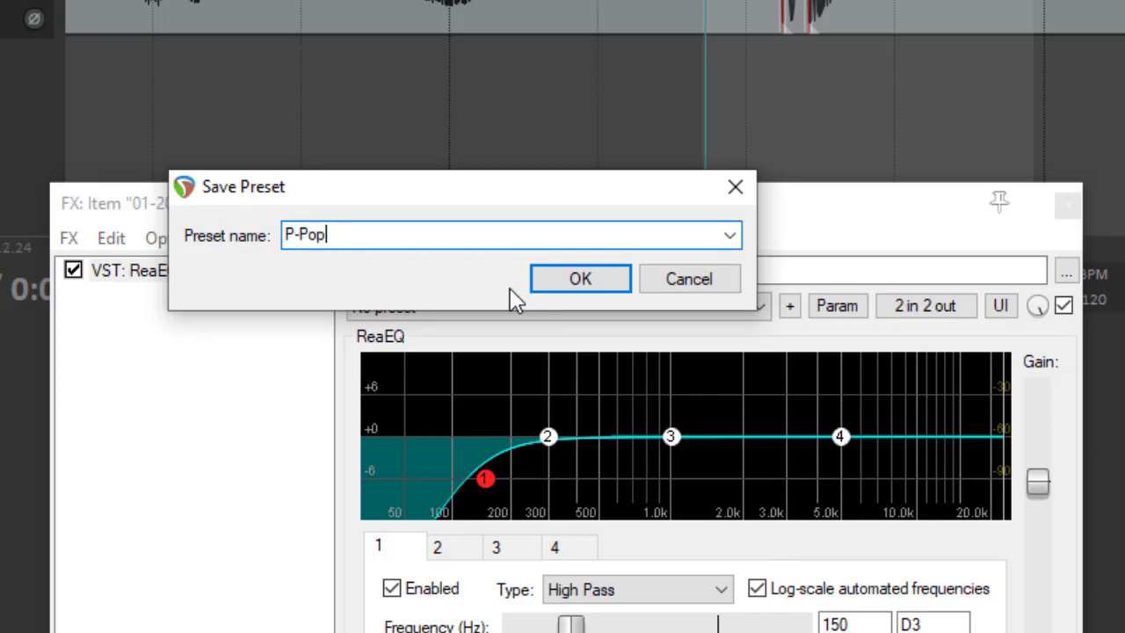
left_click(583, 281)
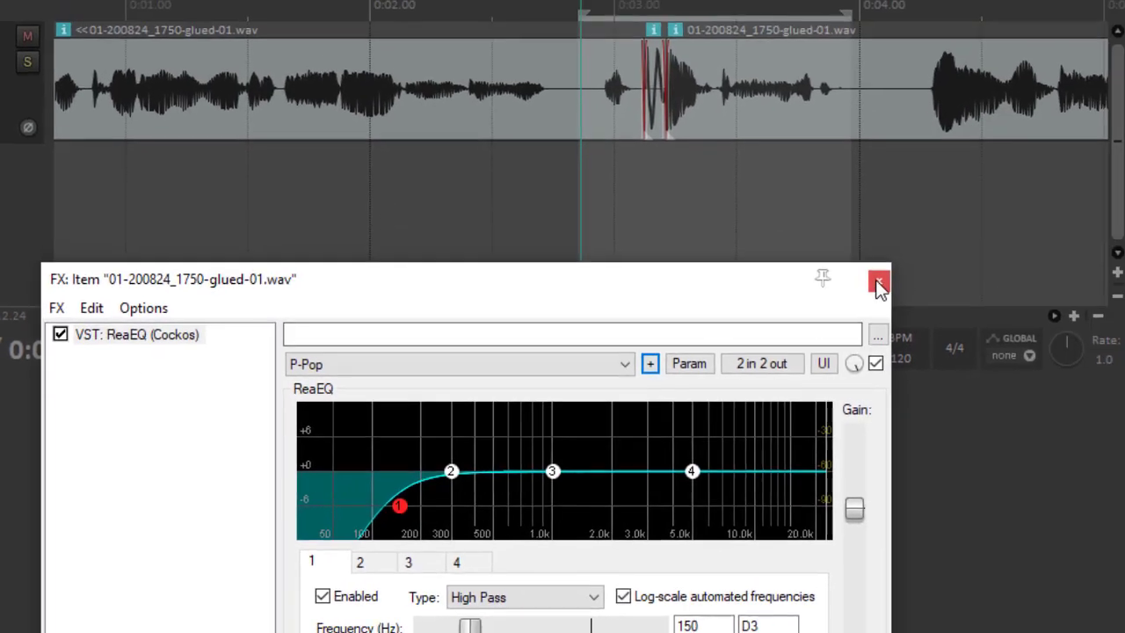
left_click(879, 283)
Step: Play the recording from just after the first plosive to locate the next one, and place the edit cursor there at about 0:07.711
scroll(591, 220, "down", 5)
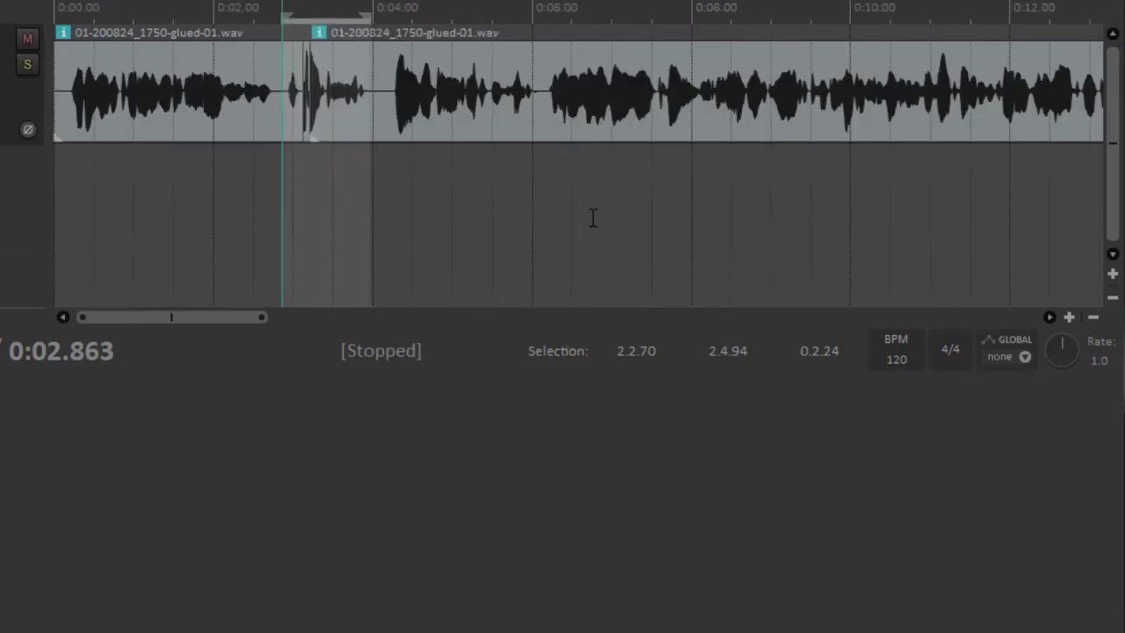
left_click(373, 171)
key("space")
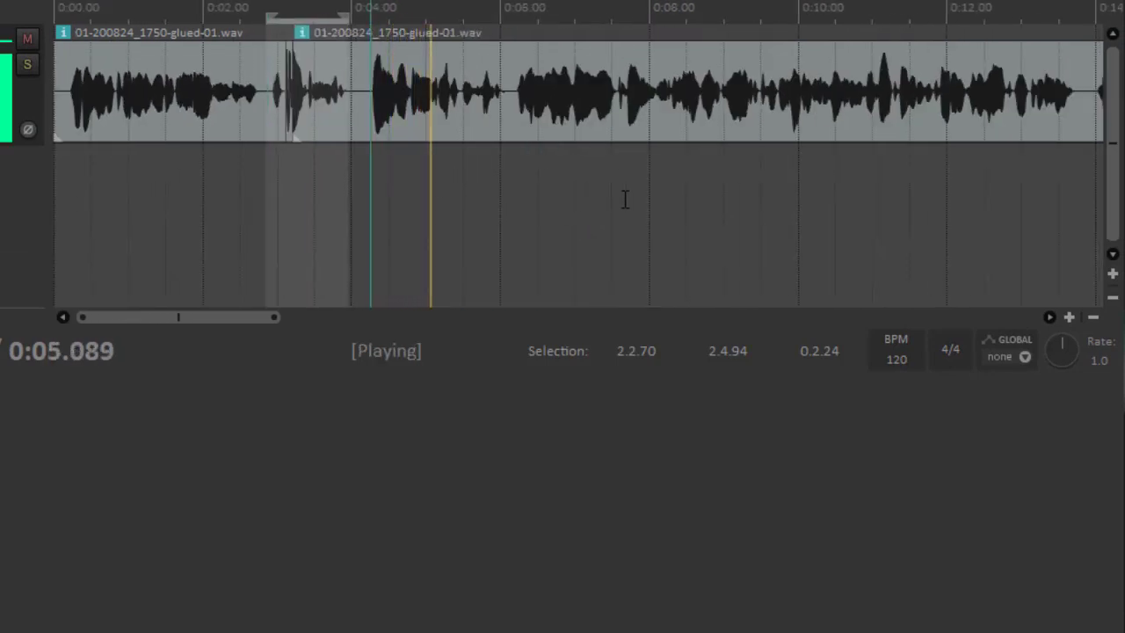
scroll(754, 190, "up", 2)
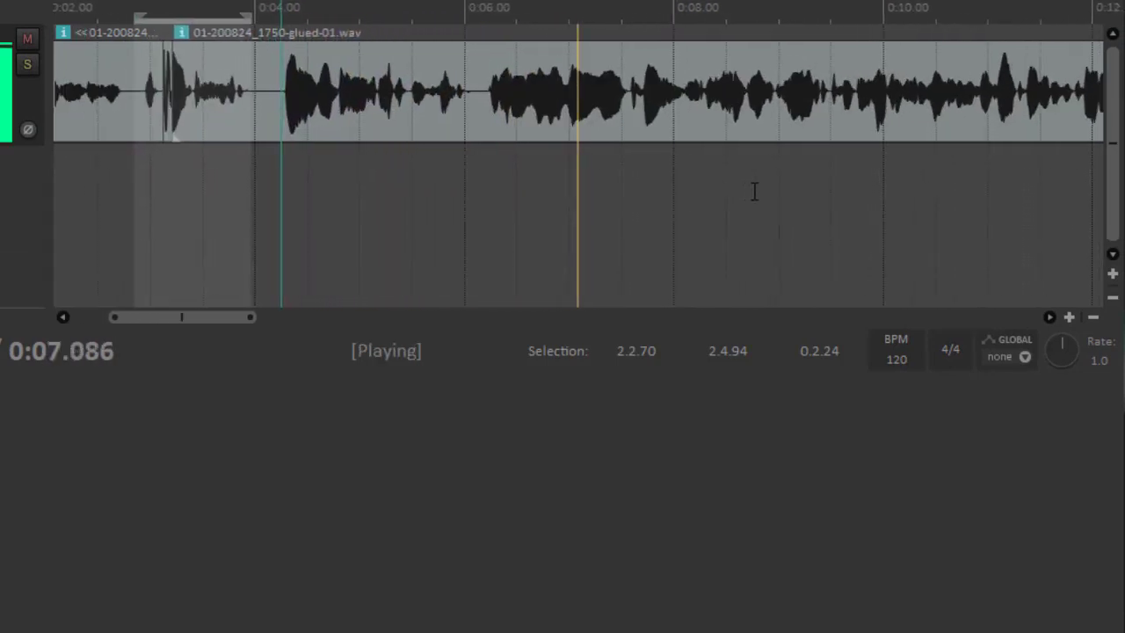
key("space")
left_click(645, 198)
Step: Split the second plosive into its own item using a time selection about 0.148 s long, starting near 0:07.575
scroll(645, 199, "up", 3)
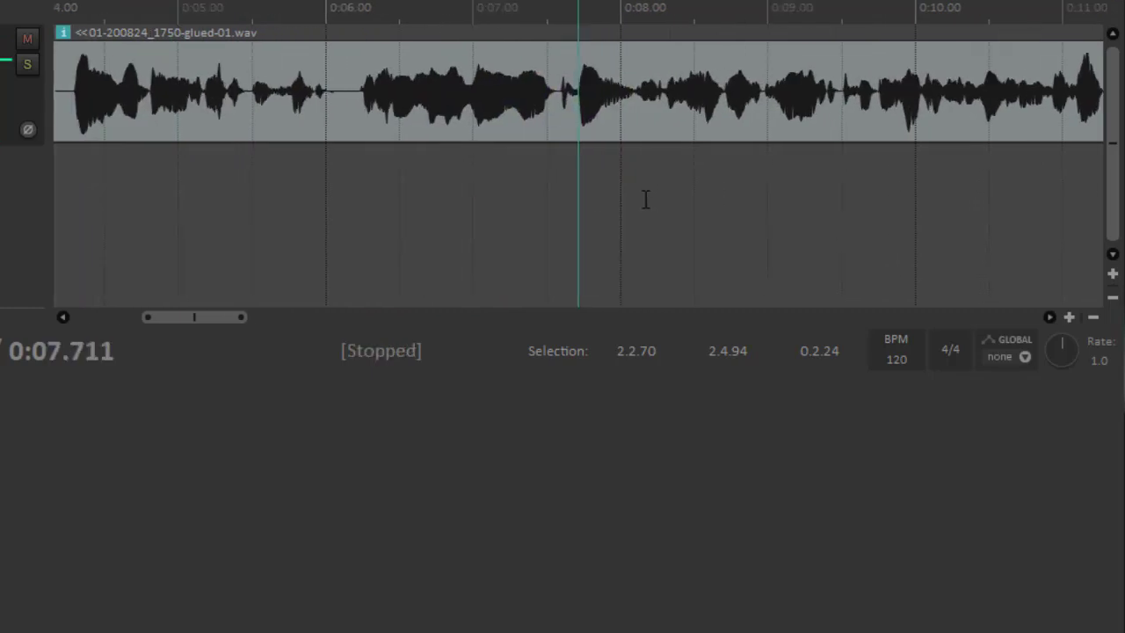
scroll(645, 199, "up", 3)
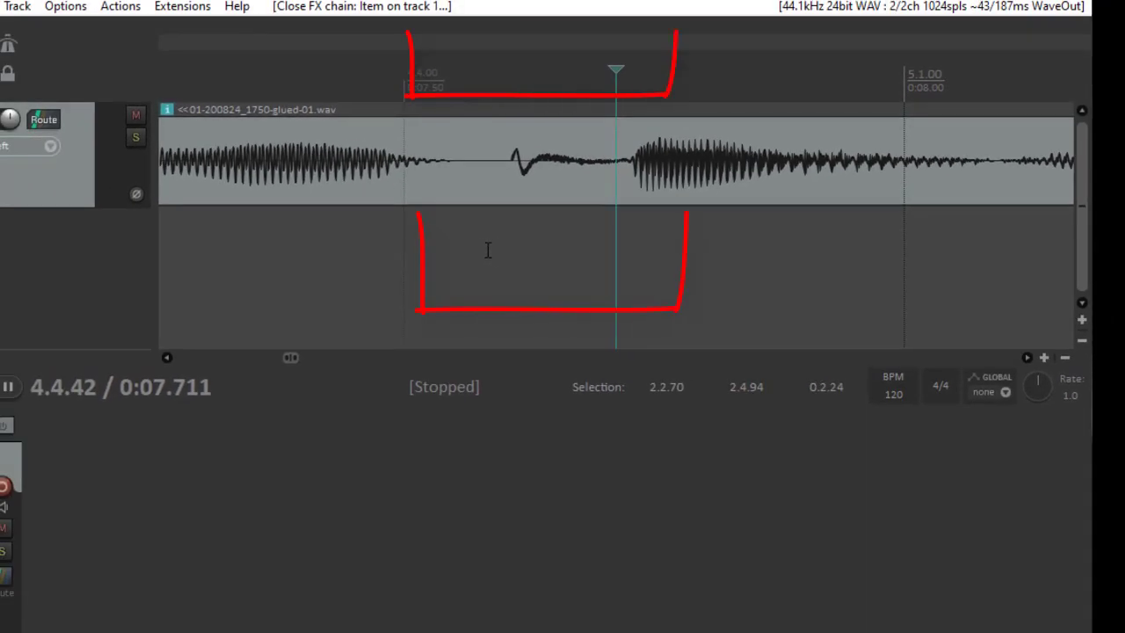
left_click_drag(480, 246, 631, 269)
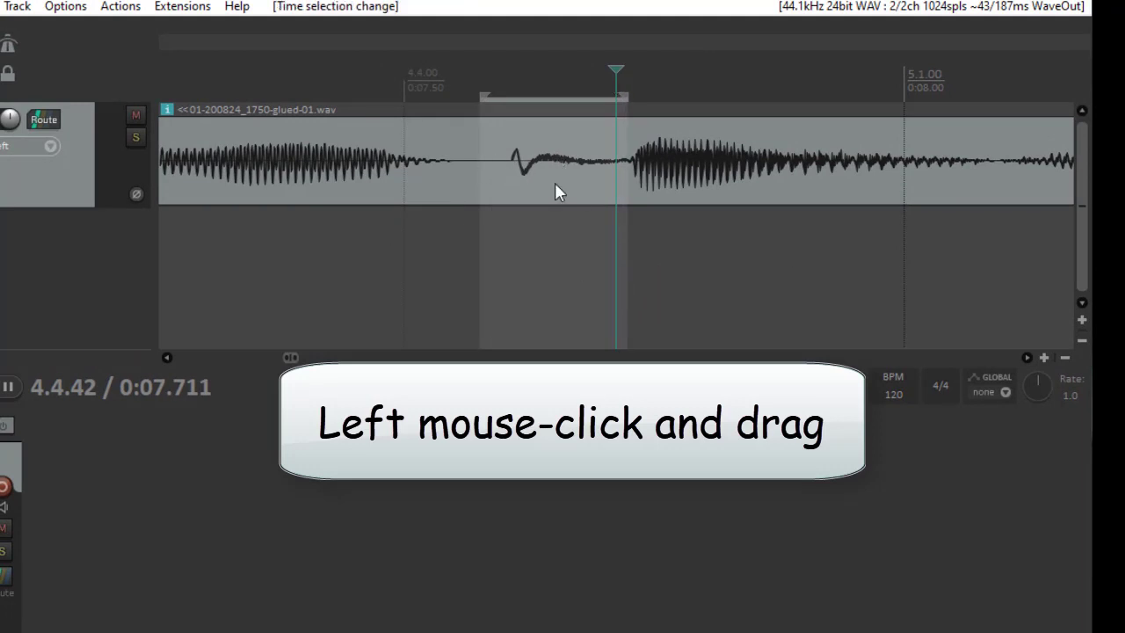
key("shift+s")
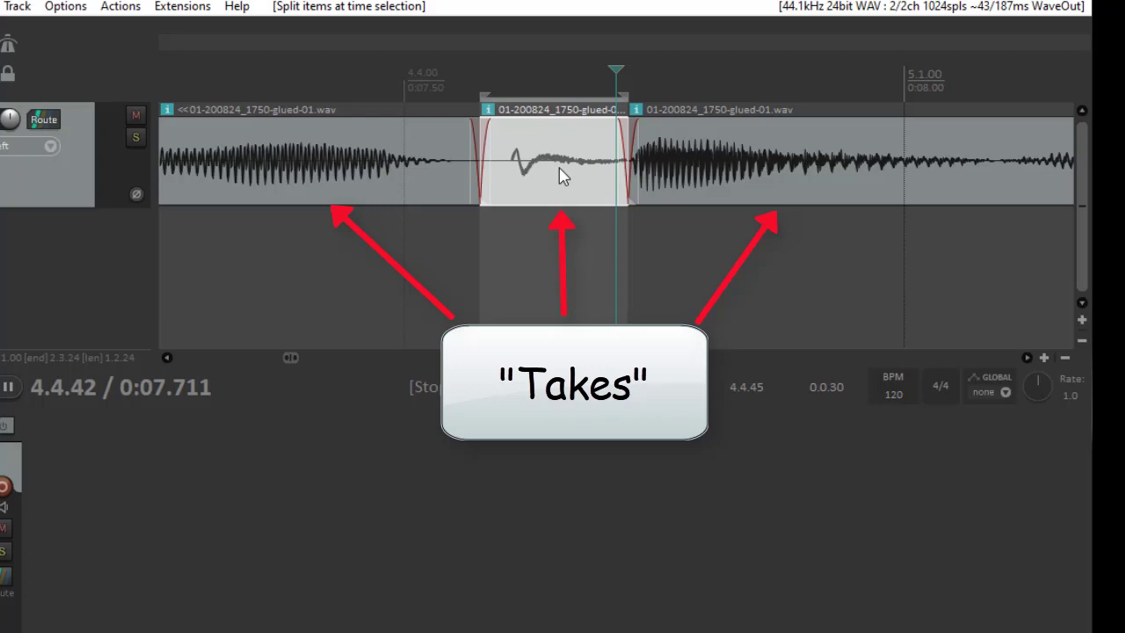
Step: Add the Cockos ReaEQ plugin as a take effect on the second plosive item through its item properties
right_click(560, 169)
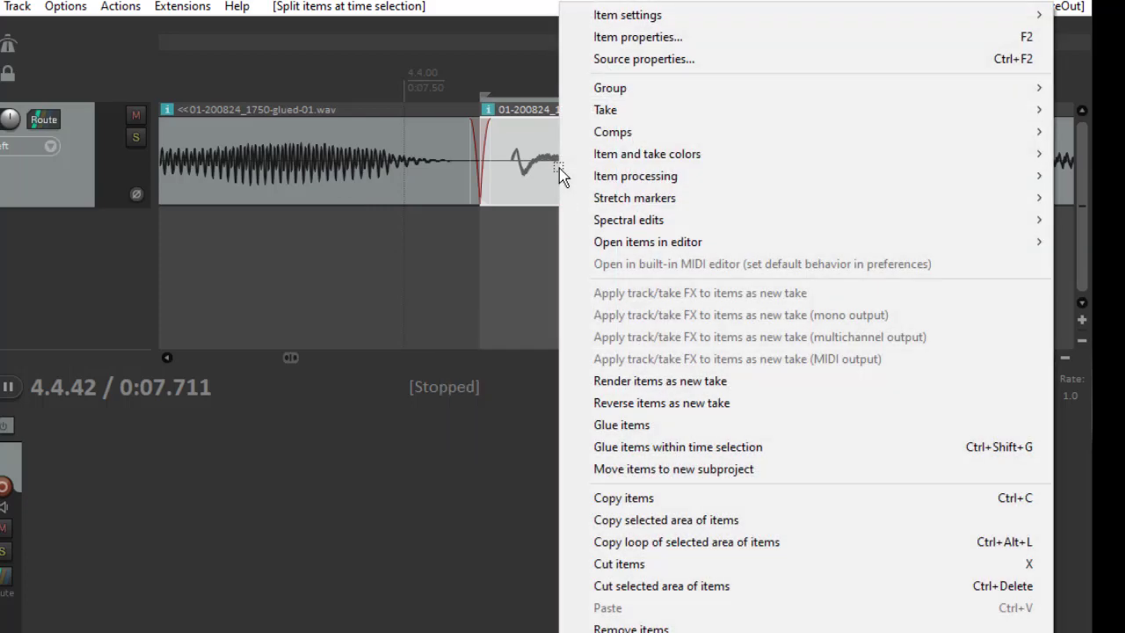
left_click(640, 39)
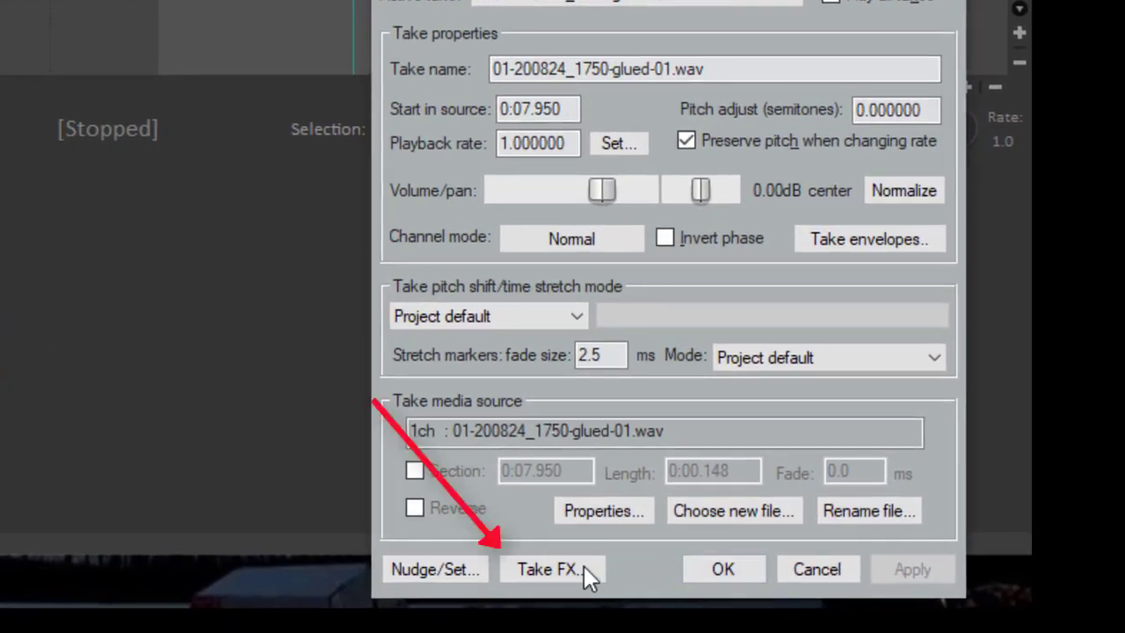
left_click(651, 614)
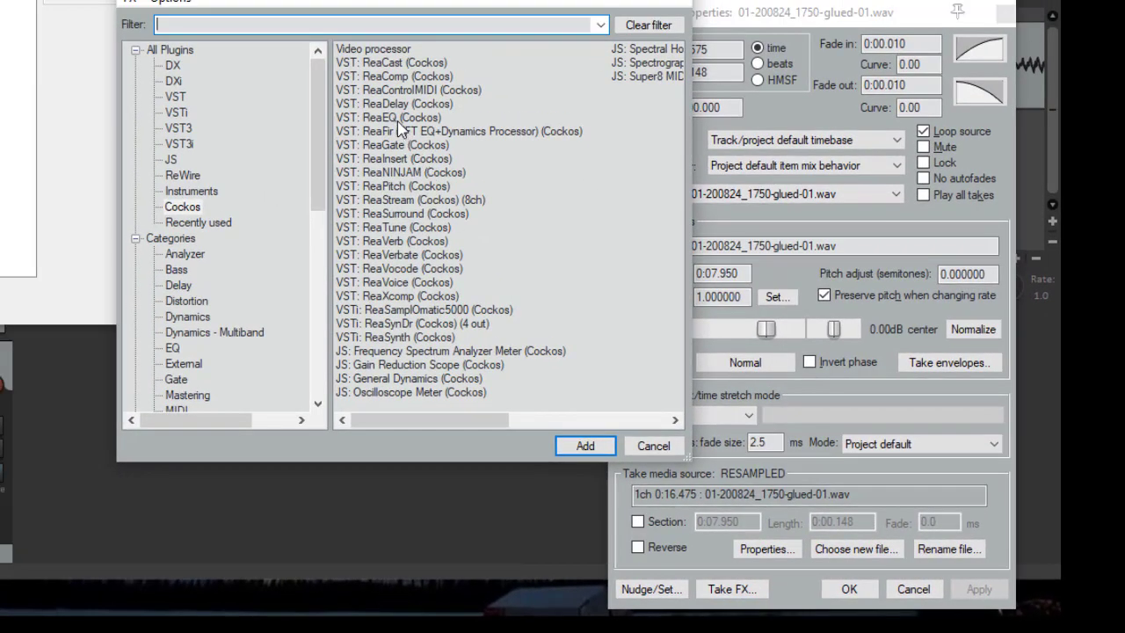
double_click(397, 118)
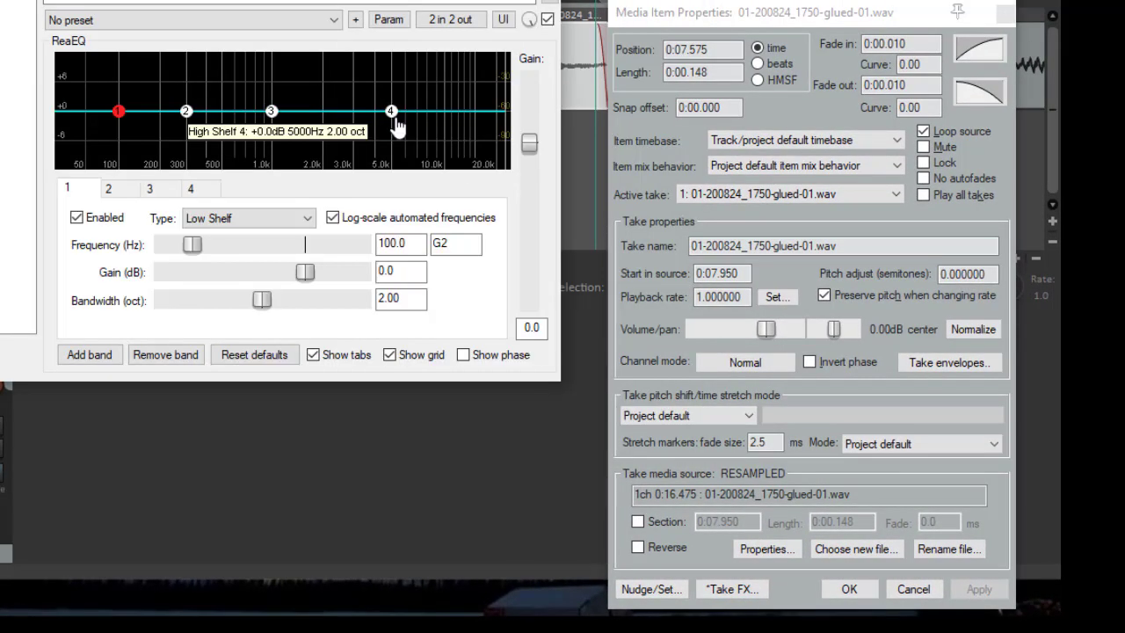
left_click(849, 589)
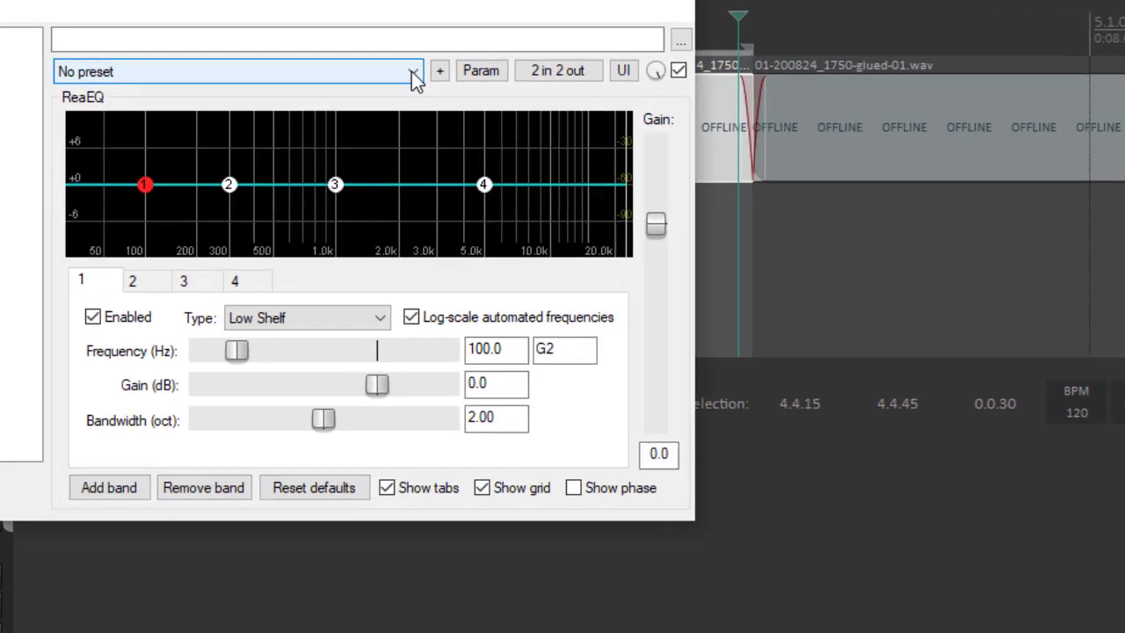
Step: Load the P-Pop preset in ReaEQ for the second plosive and reposition the effects window below the track
left_click(413, 74)
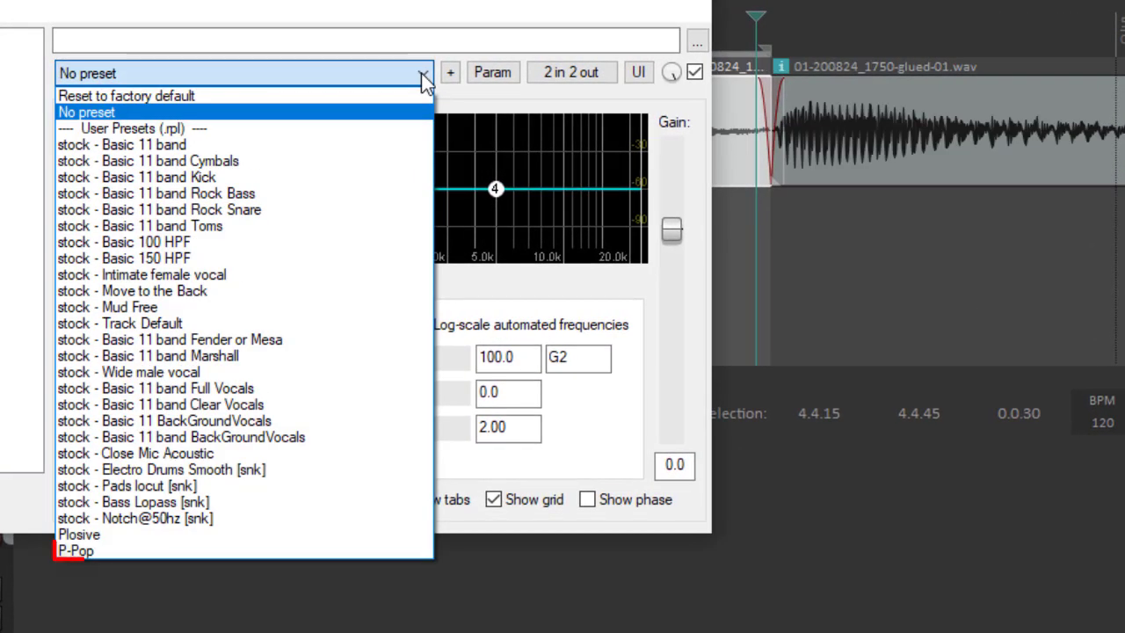
left_click(99, 559)
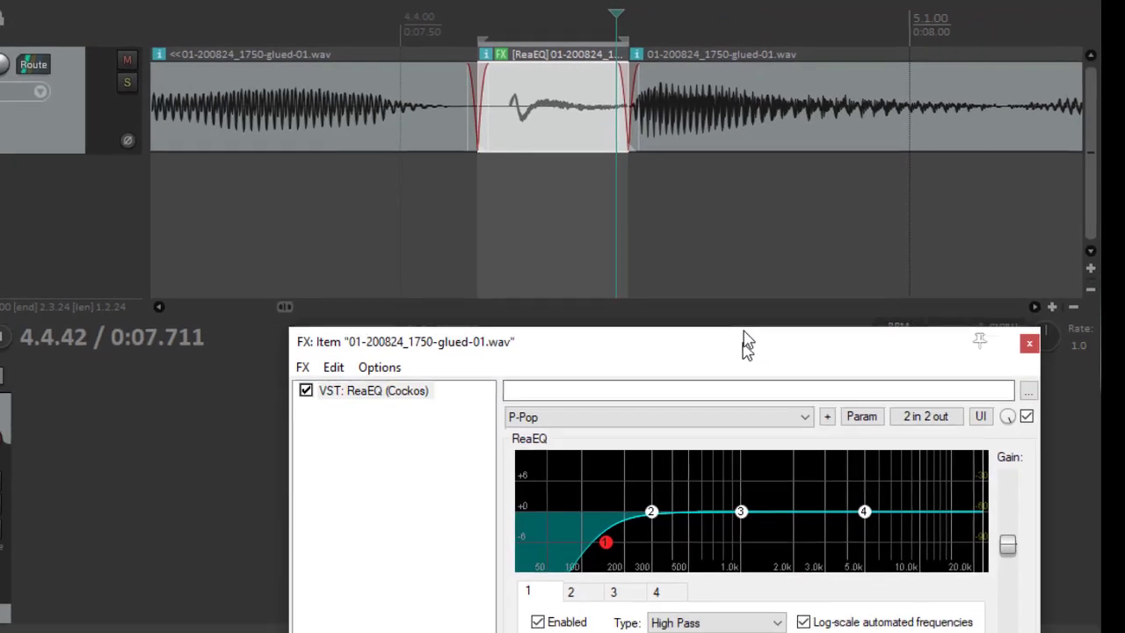
left_click_drag(747, 343, 736, 293)
Step: Set a time selection from about 0:06.265 to 0:08.972 and play the passage with ReaEQ band 1 disabled and with it re-enabled
scroll(590, 189, "down", 5)
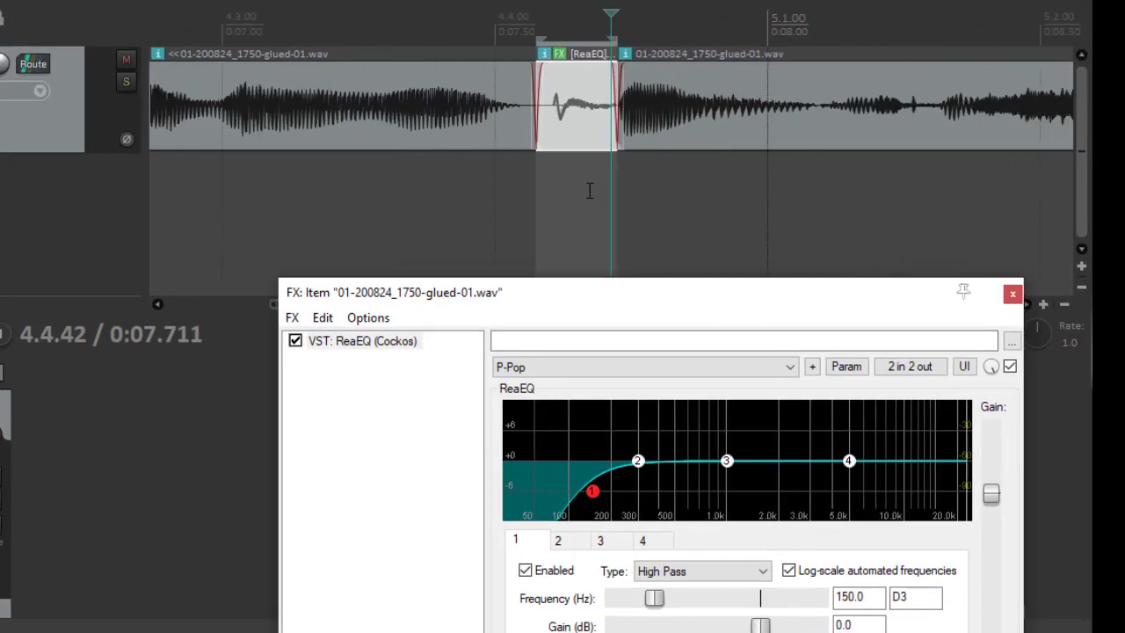
left_click_drag(157, 197, 1011, 233)
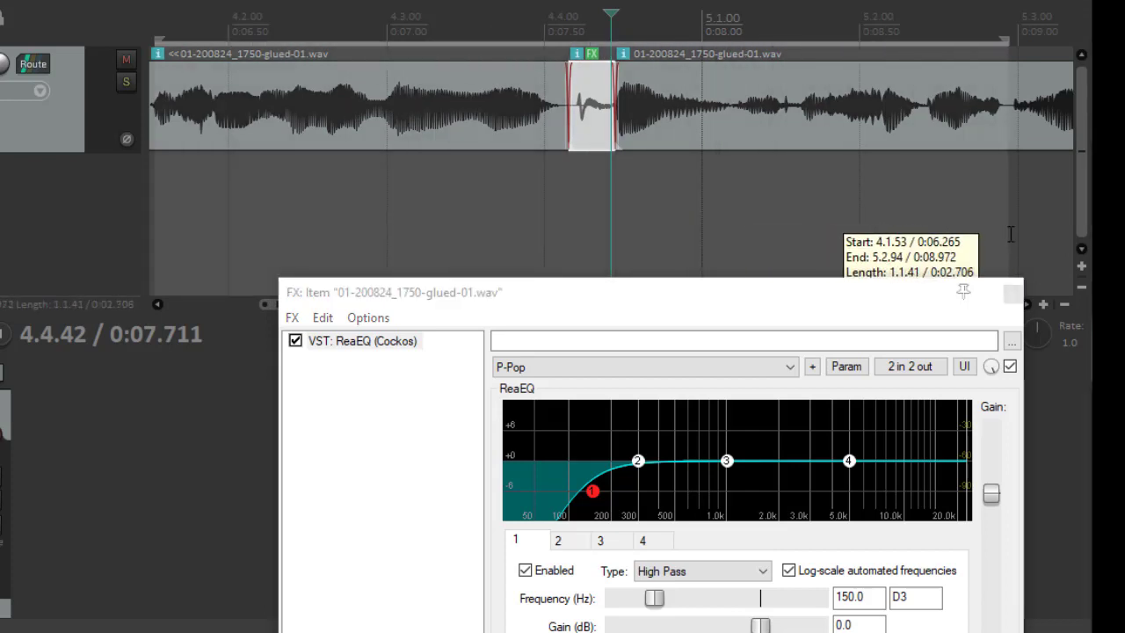
left_click(525, 570)
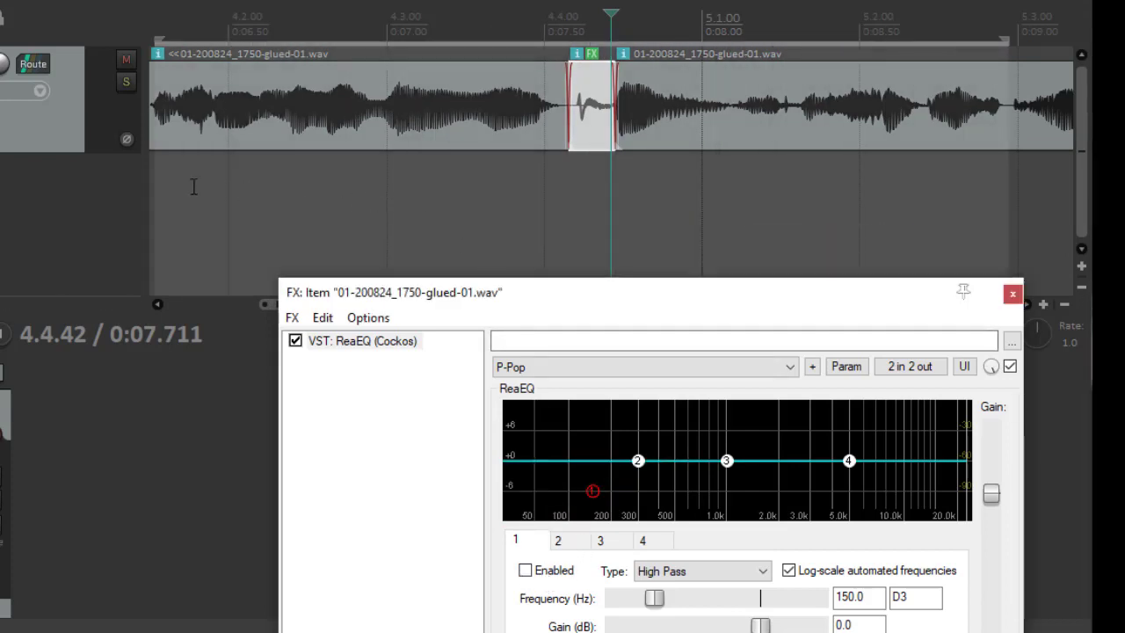
left_click(159, 179)
key("space")
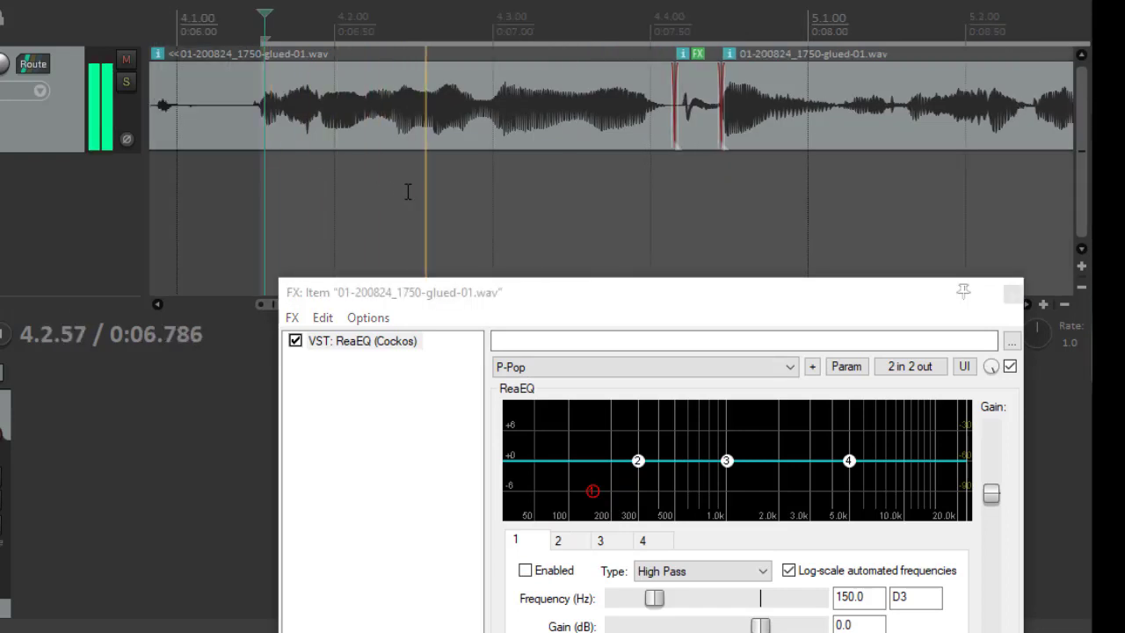
key("space")
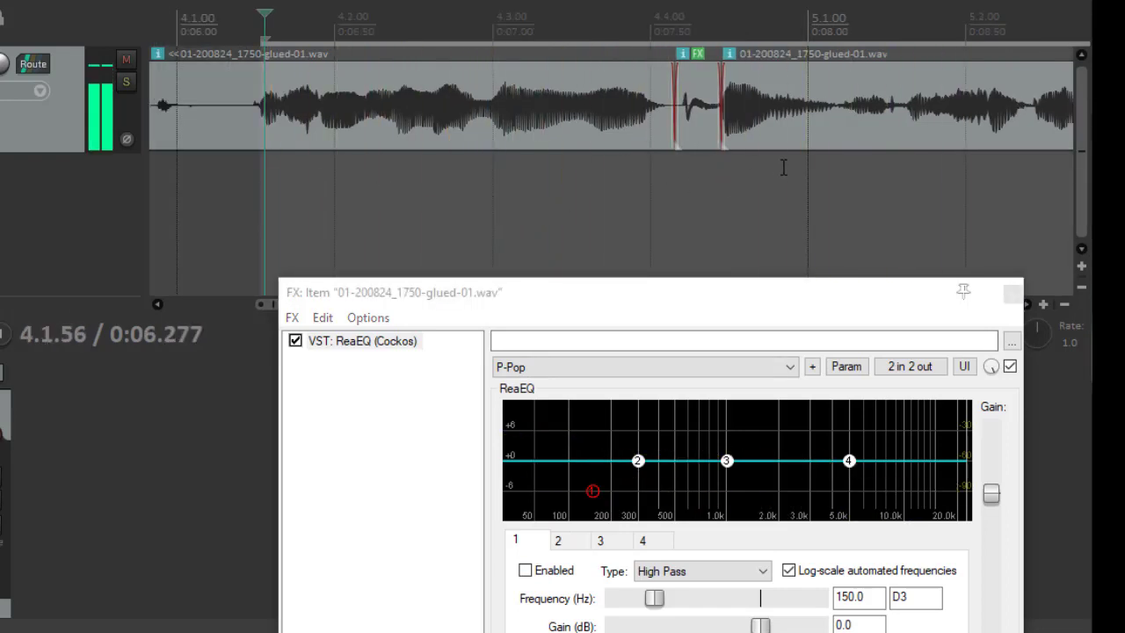
left_click(524, 570)
key("space")
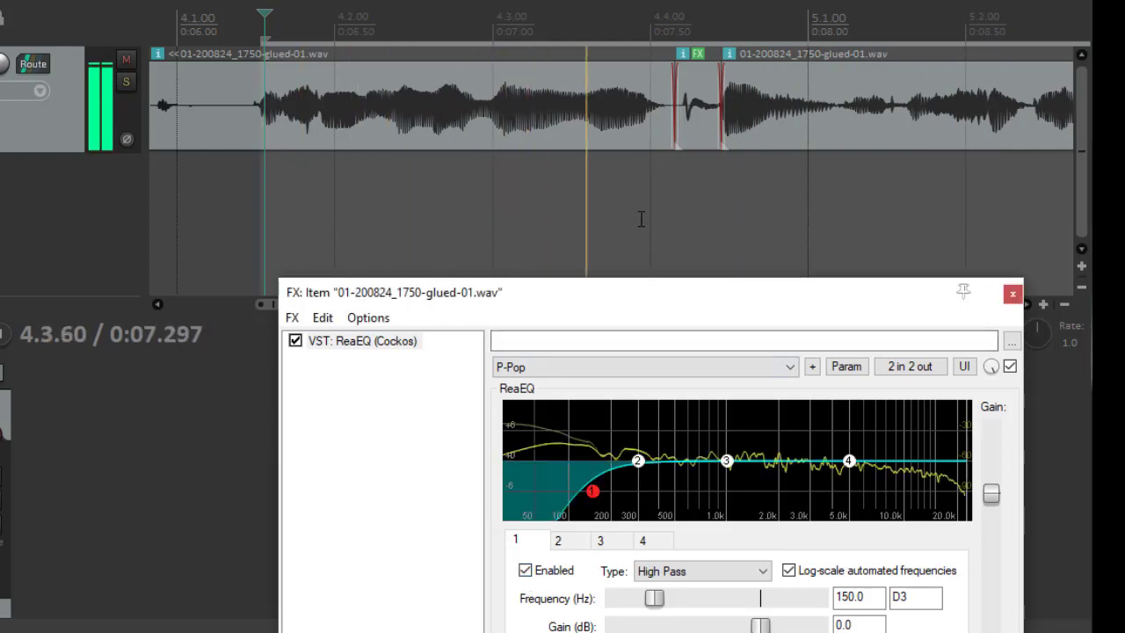
key("space")
key("space")
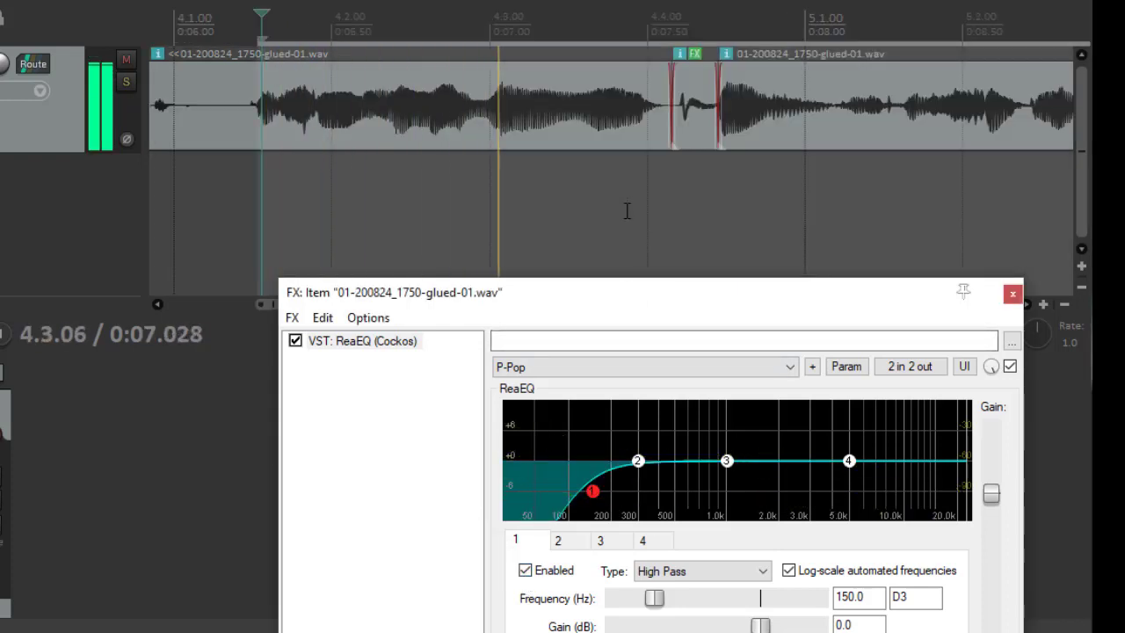
Step: Compare playback of the second plosive from about 0:07.209 with ReaEQ band 1 on and off, ending with the band enabled
left_click(555, 211)
key("space")
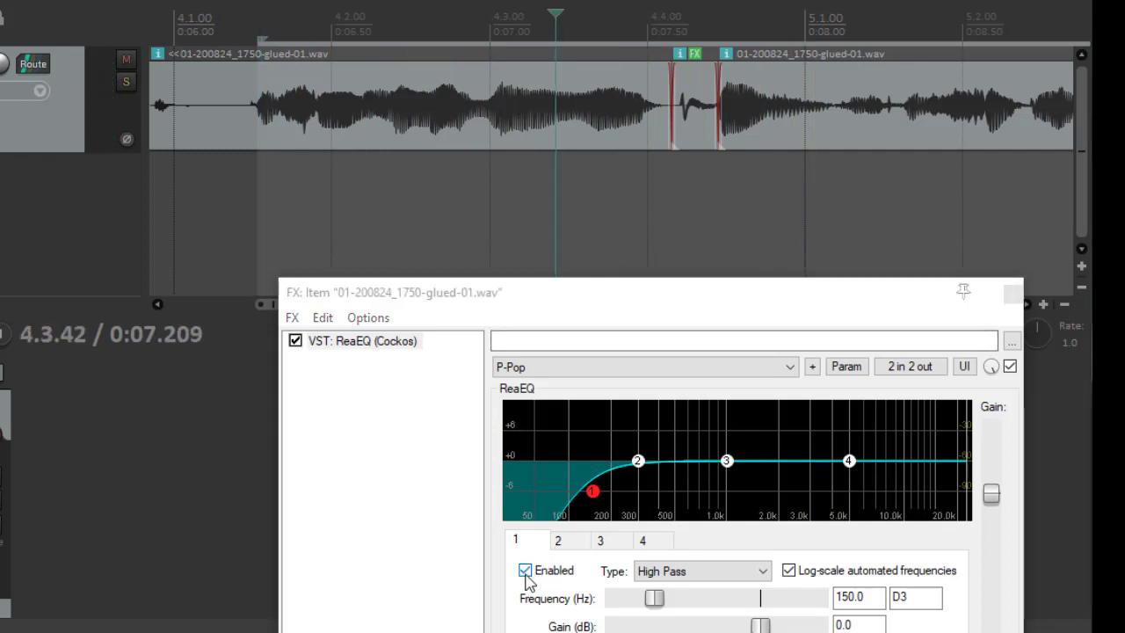
left_click(525, 571)
key("space")
key("space")
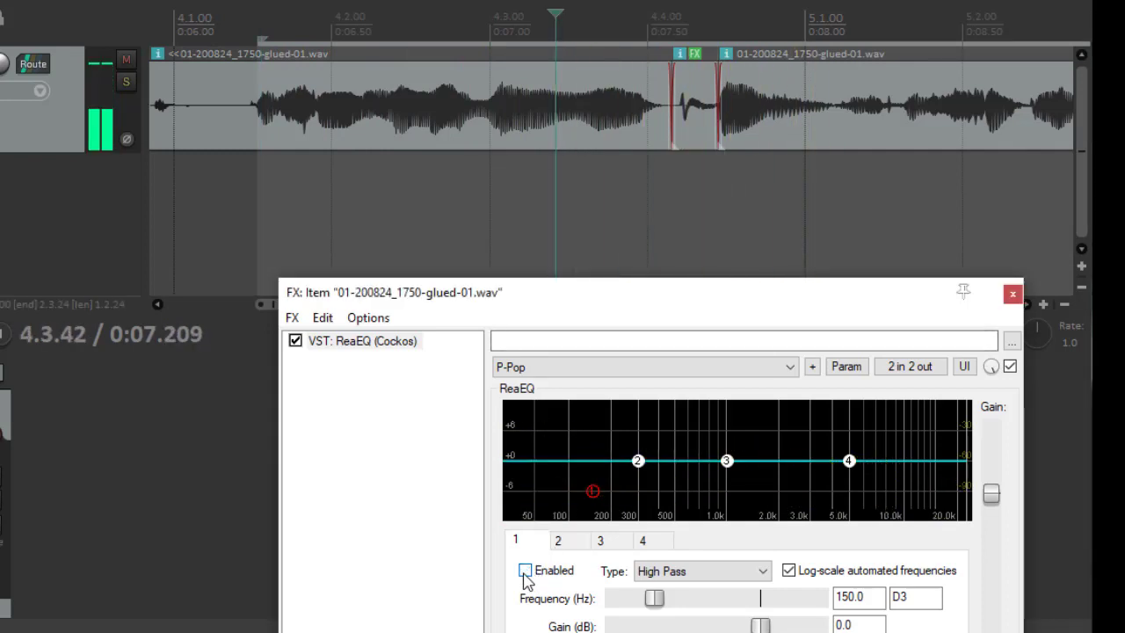
left_click(525, 570)
key("space")
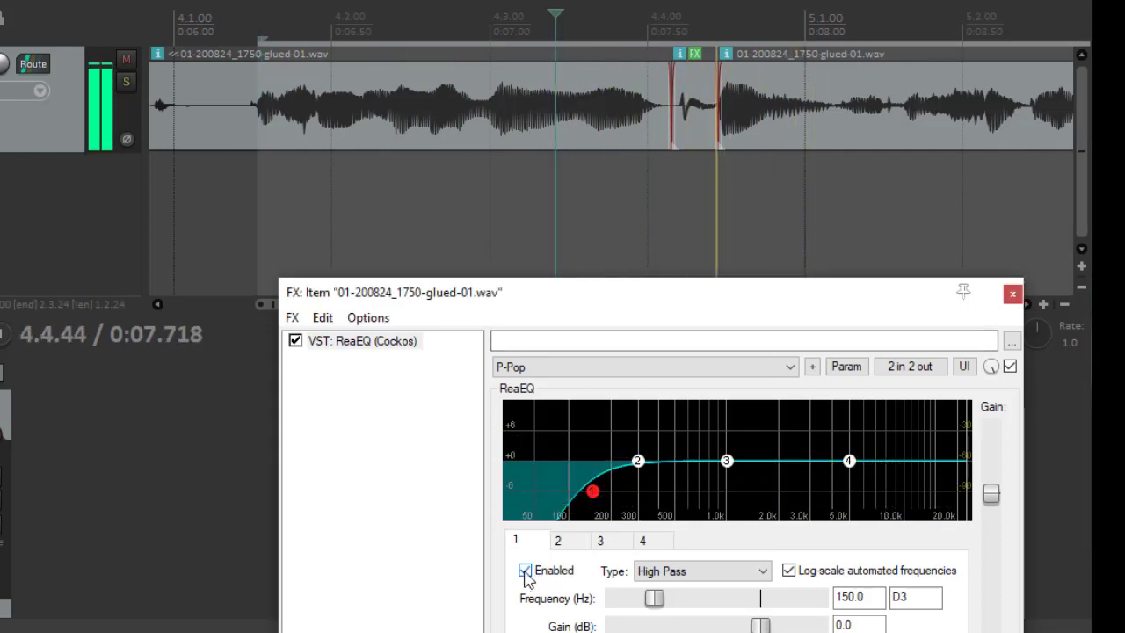
key("space")
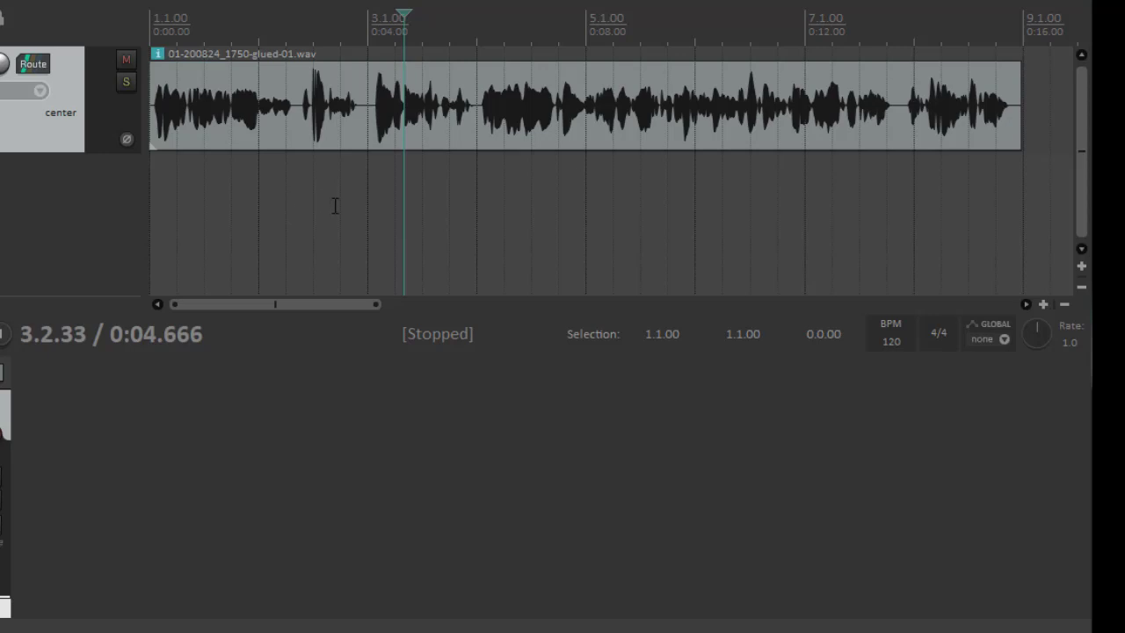
Step: Return to the project start and add accusonus ERA 4 Plosive Remover to the Voice track, then reposition its effects window
key("Home")
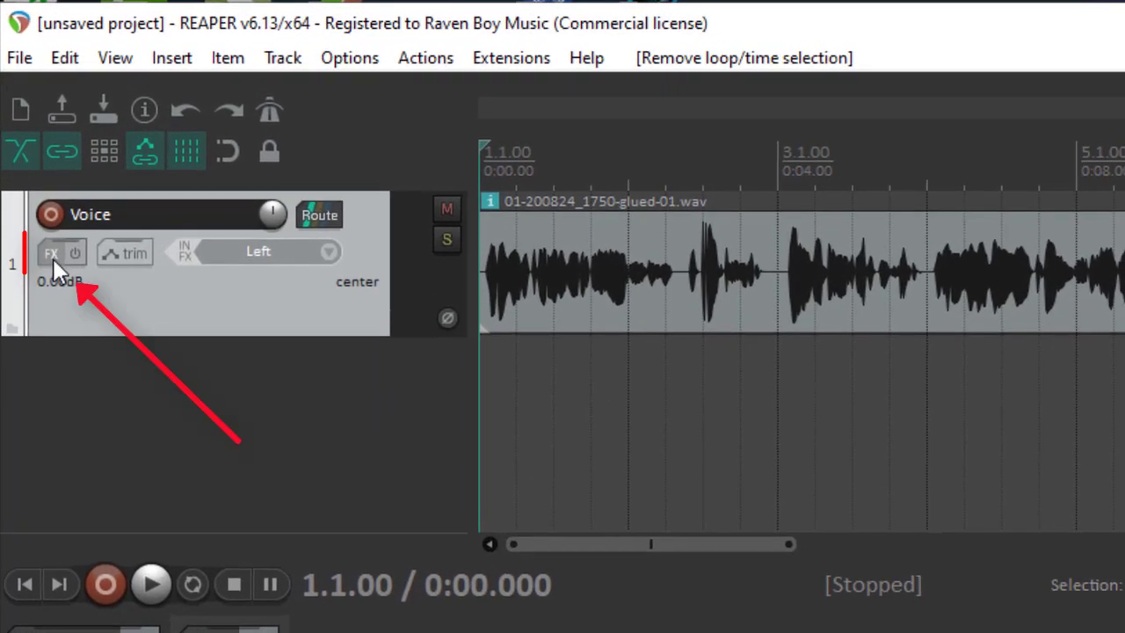
left_click(51, 254)
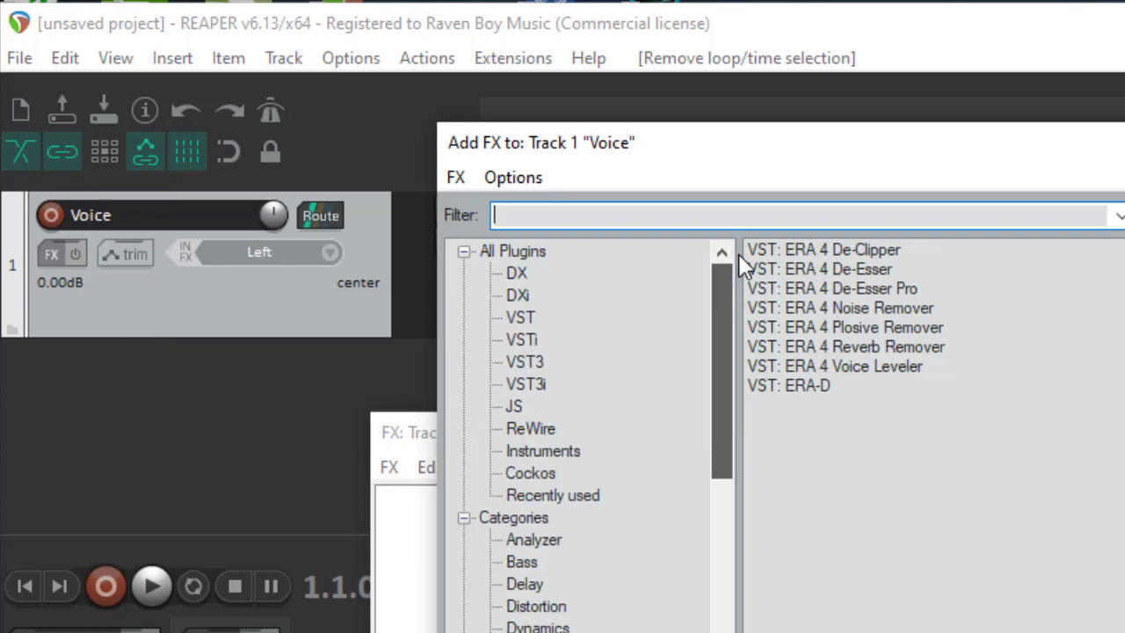
left_click(530, 475)
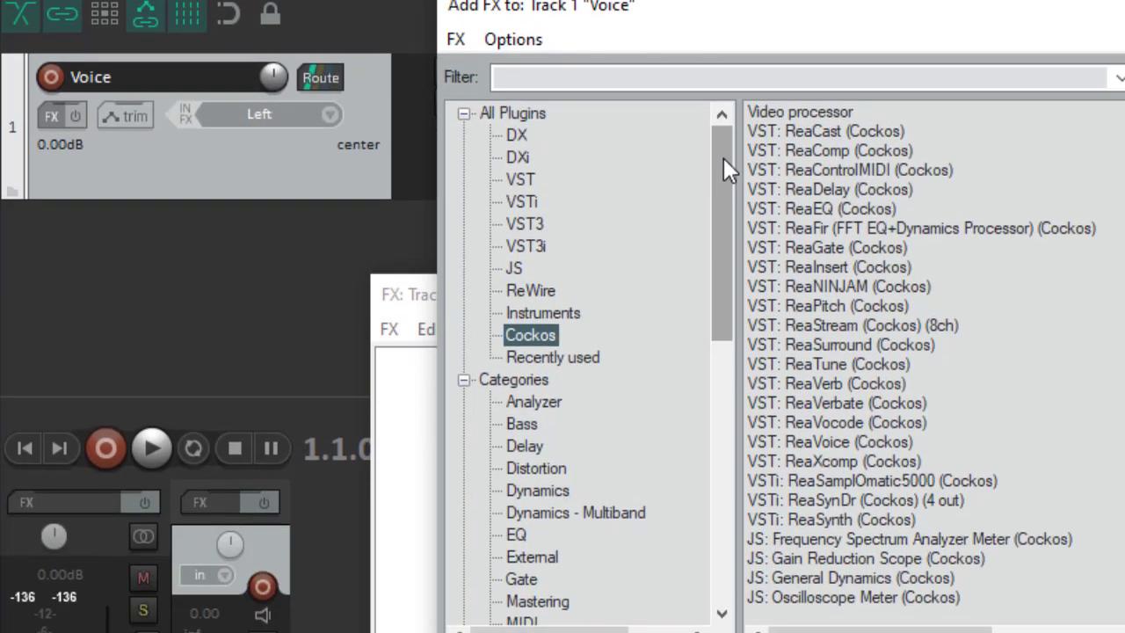
left_click_drag(726, 167, 729, 378)
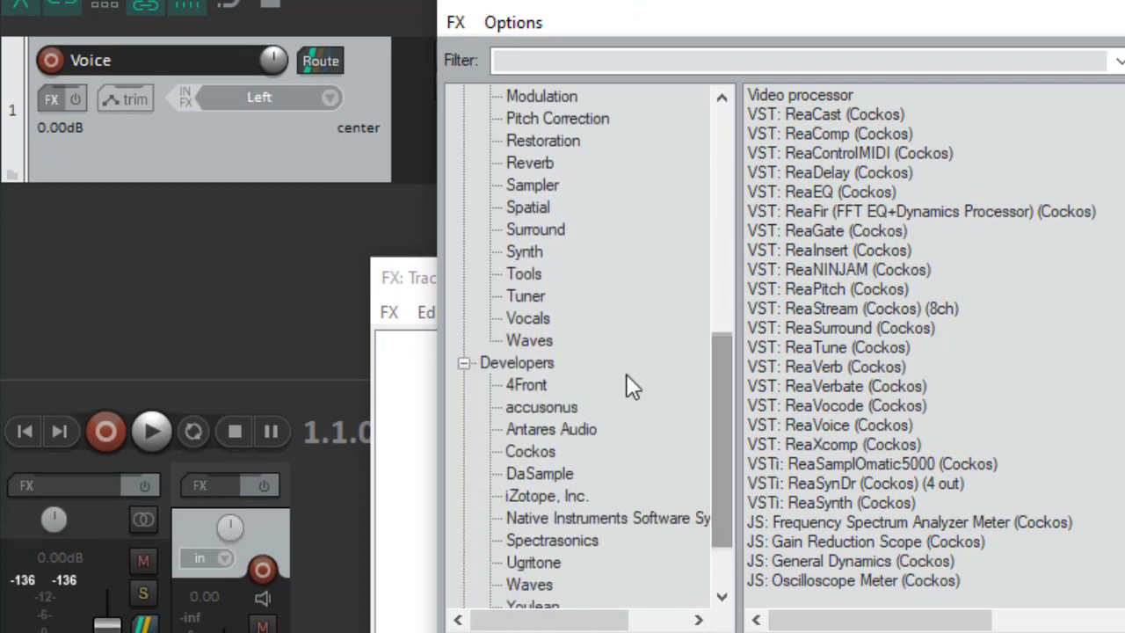
left_click(538, 410)
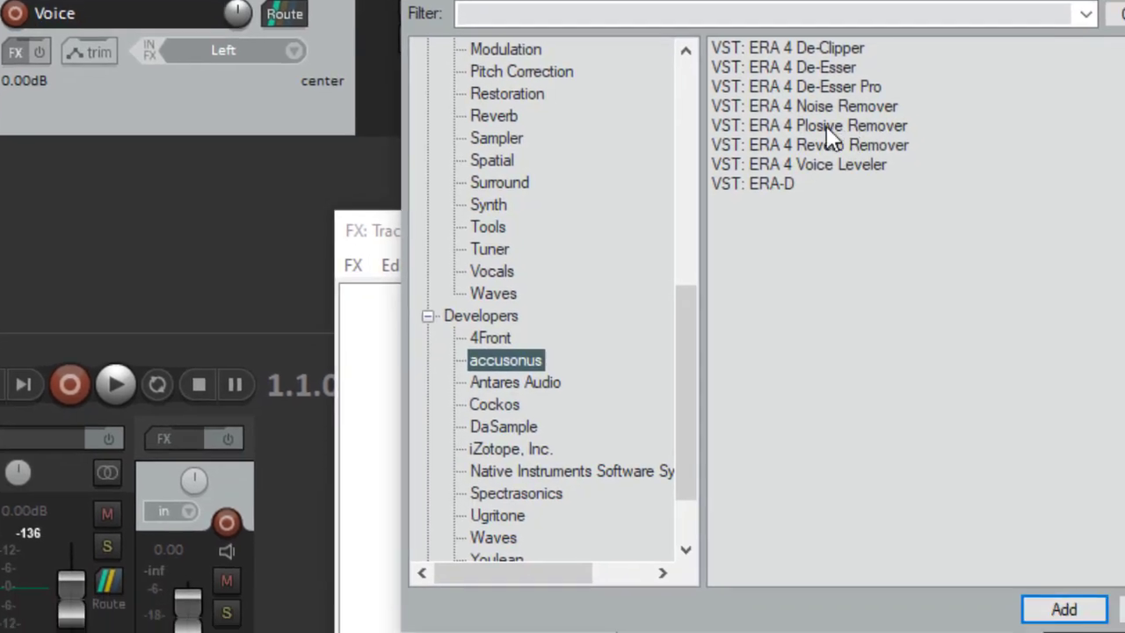
double_click(905, 174)
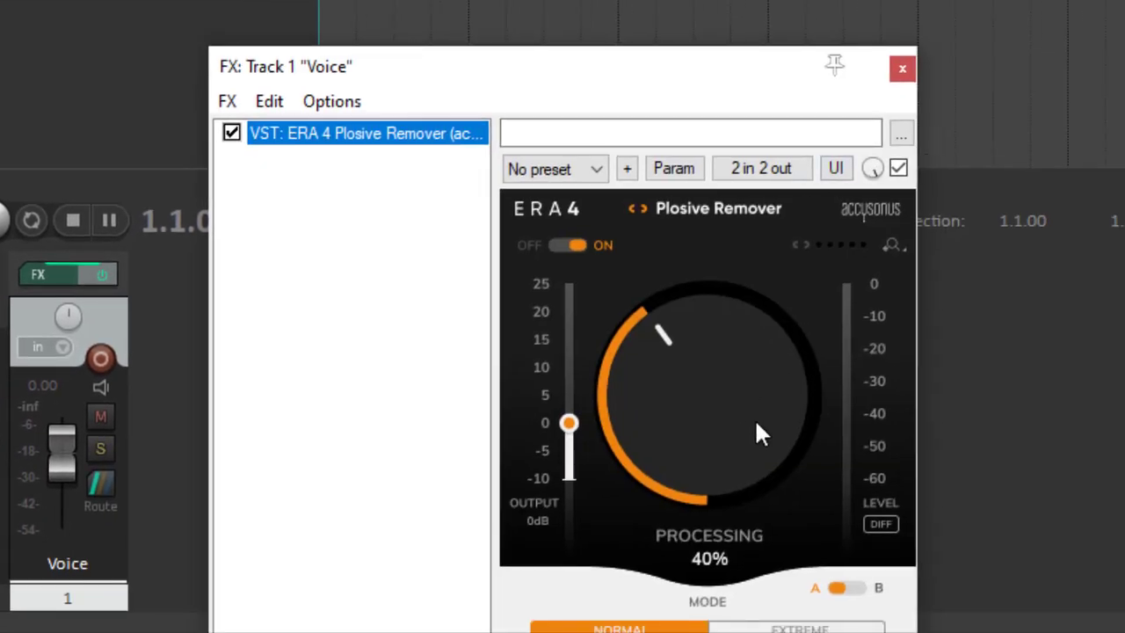
left_click_drag(626, 84, 661, 36)
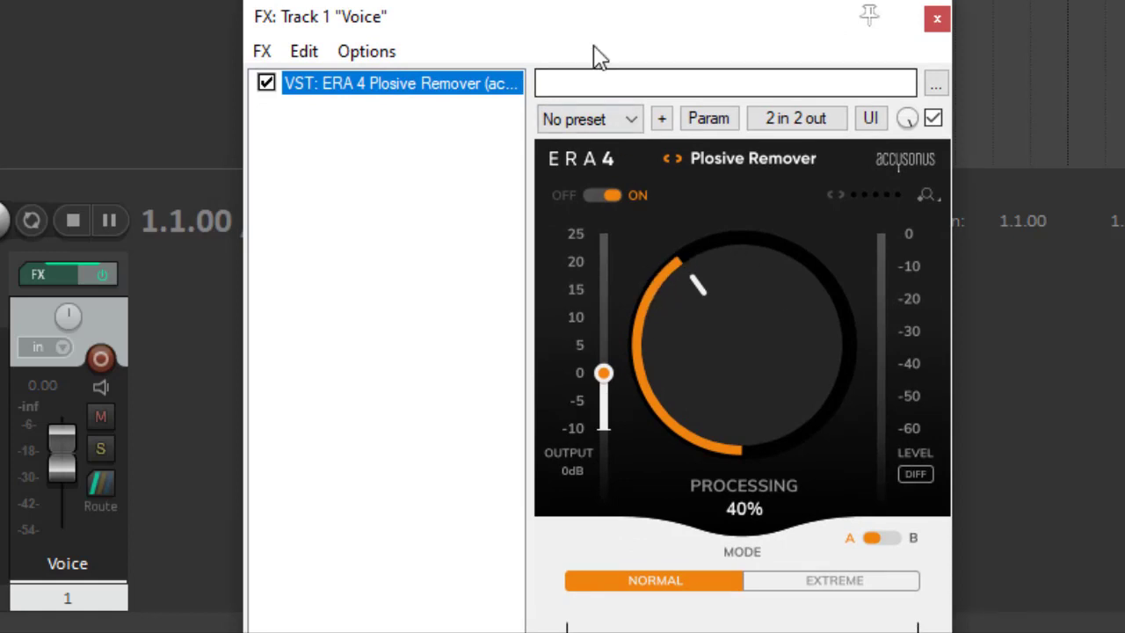
Step: Bypass ERA 4 Plosive Remover and play the unprocessed voice recording from position 1.4.40 through both plosives
left_click(266, 83)
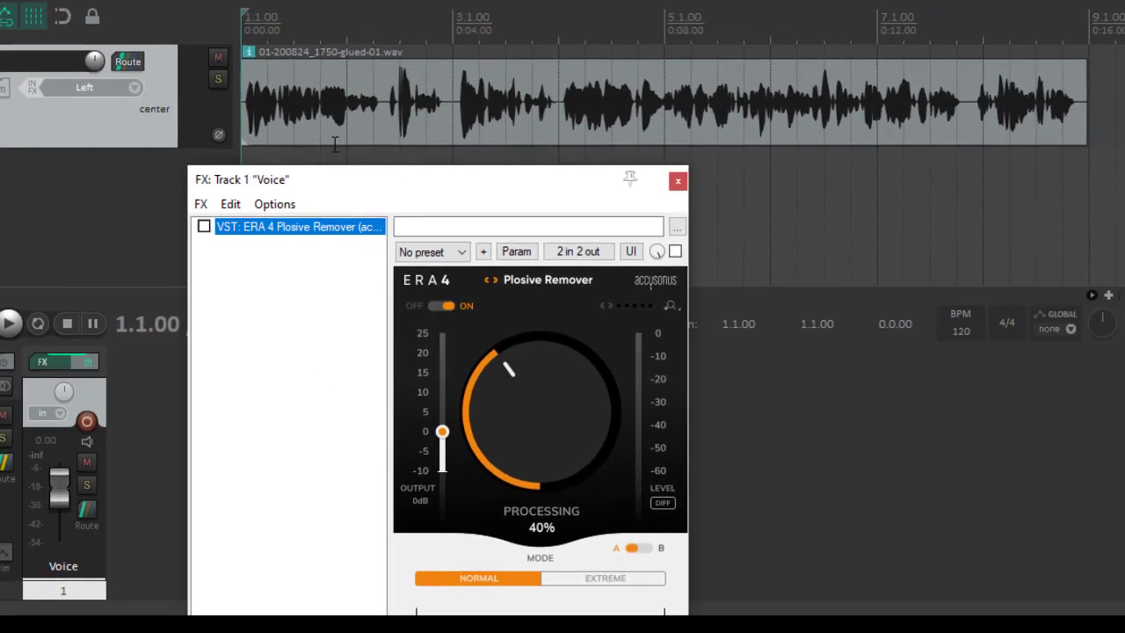
left_click(331, 152)
key("space")
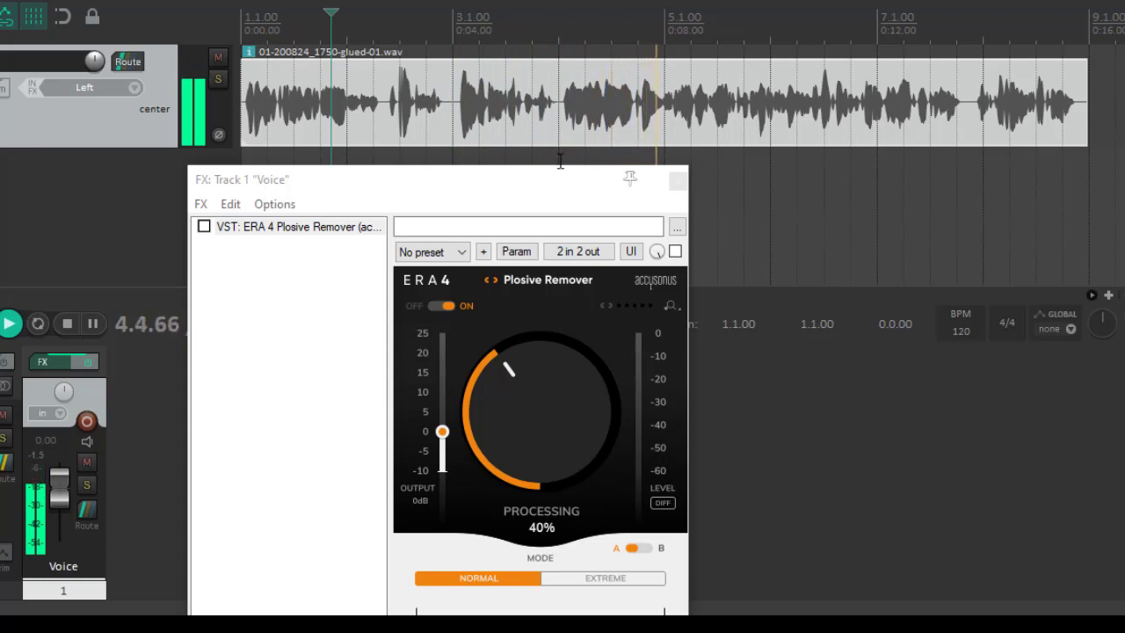
key("space")
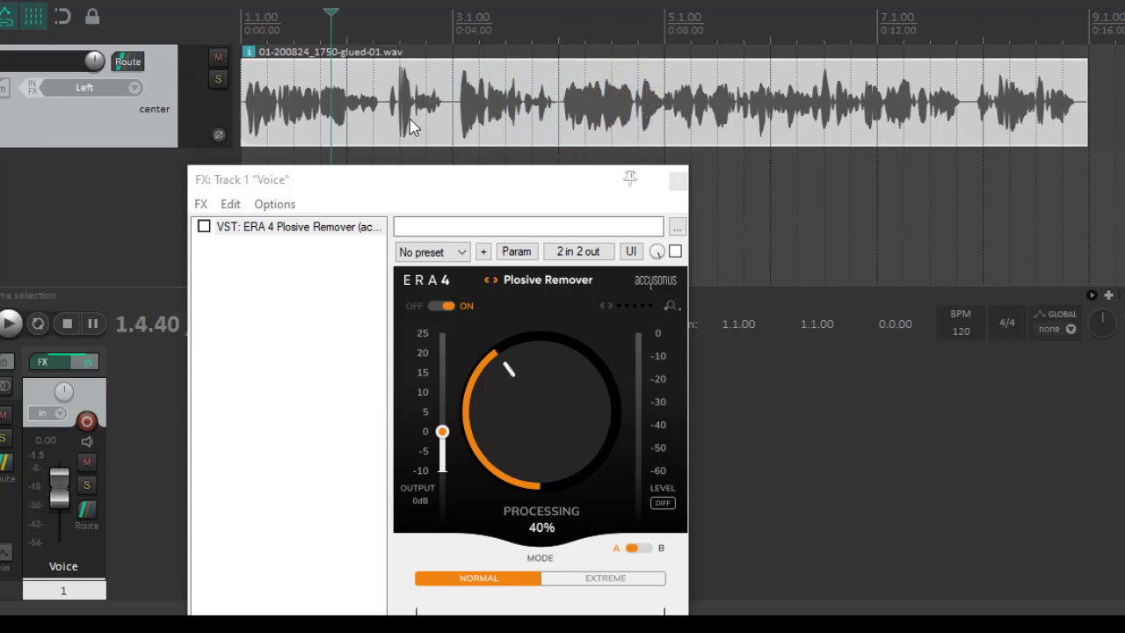
Step: Re-enable ERA 4 Plosive Remover and play the voice recording from the project start through both plosives
left_click(203, 227)
left_click(1, 324)
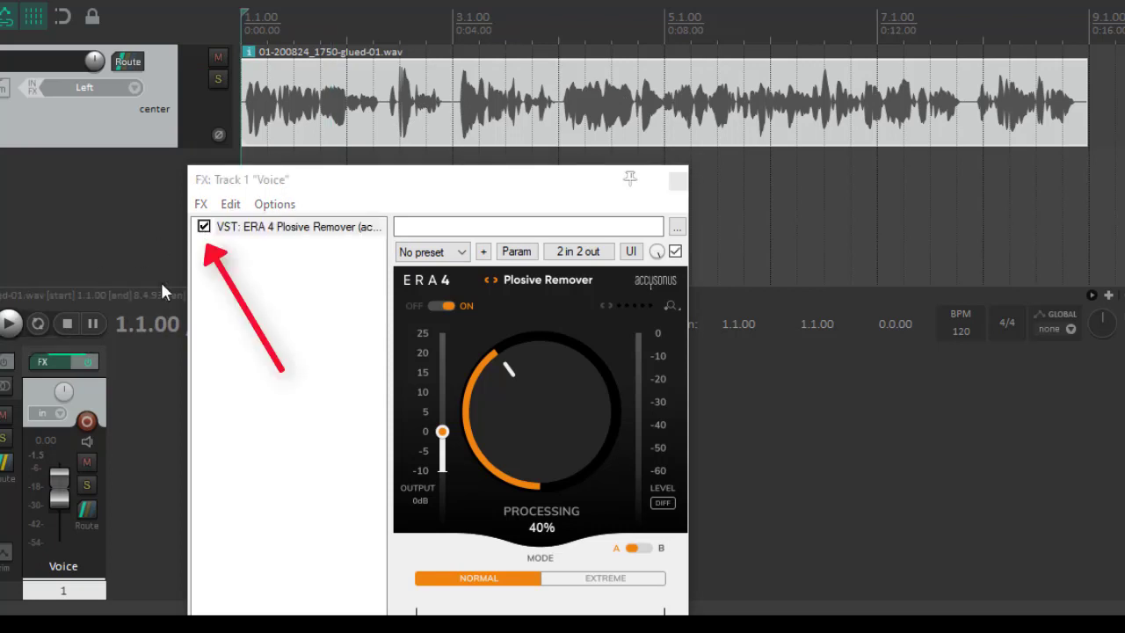
key("space")
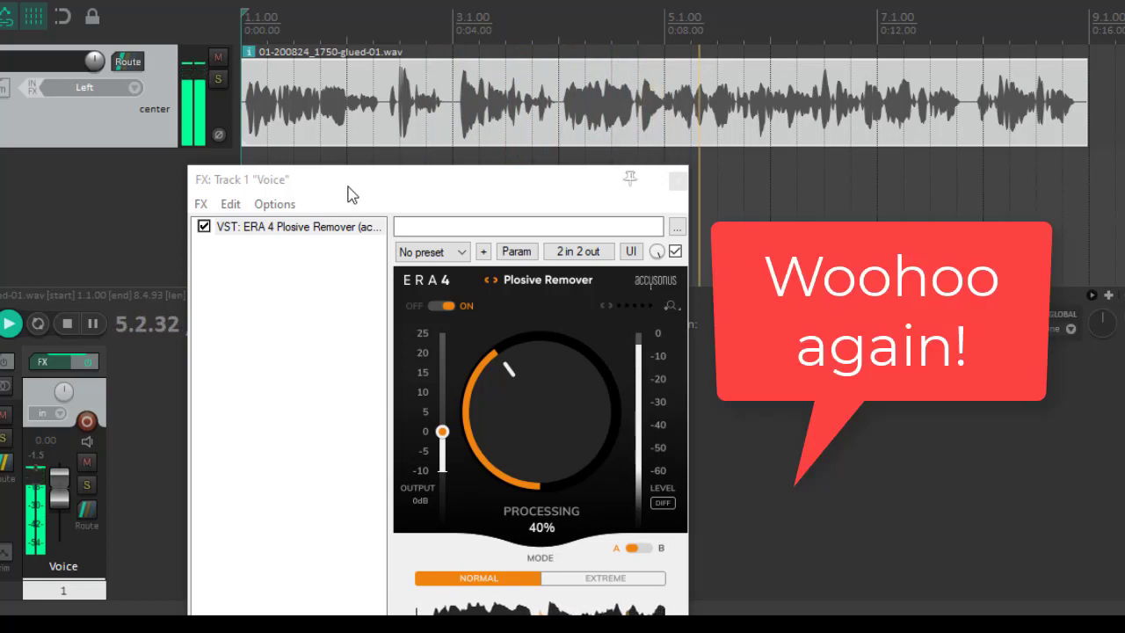
key("space")
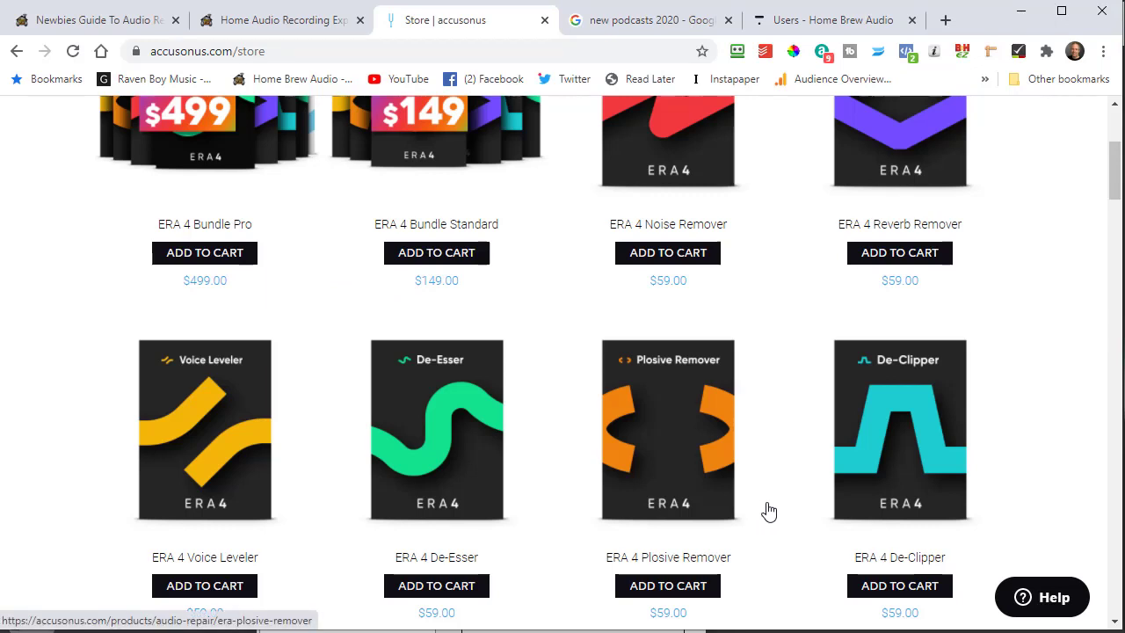
Step: Switch to the accusonus store in the browser and review the prices of ERA 4 Plosive Remover and the ERA 4 bundles
scroll(712, 568, "down", 1)
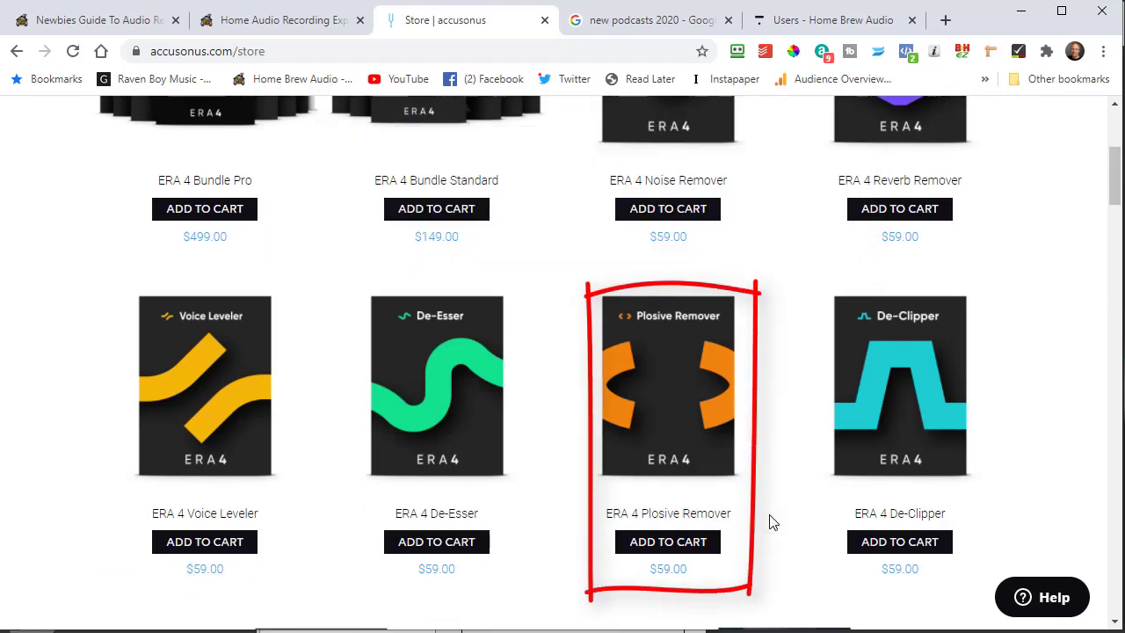
scroll(770, 523, "up", 1)
scroll(540, 257, "up", 1)
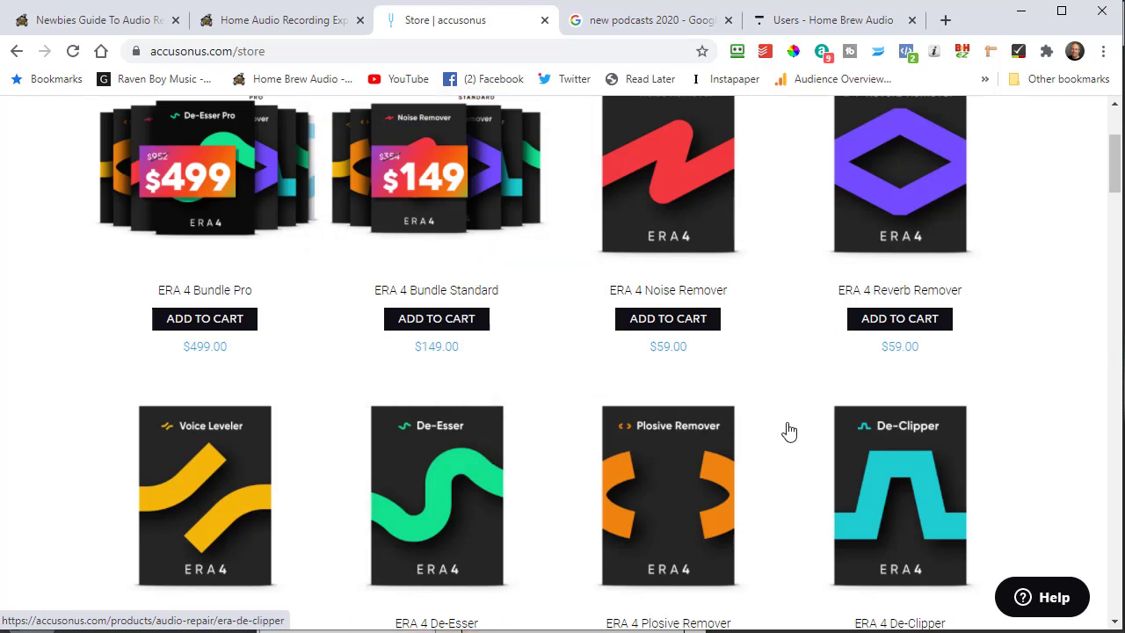
scroll(763, 389, "up", 2)
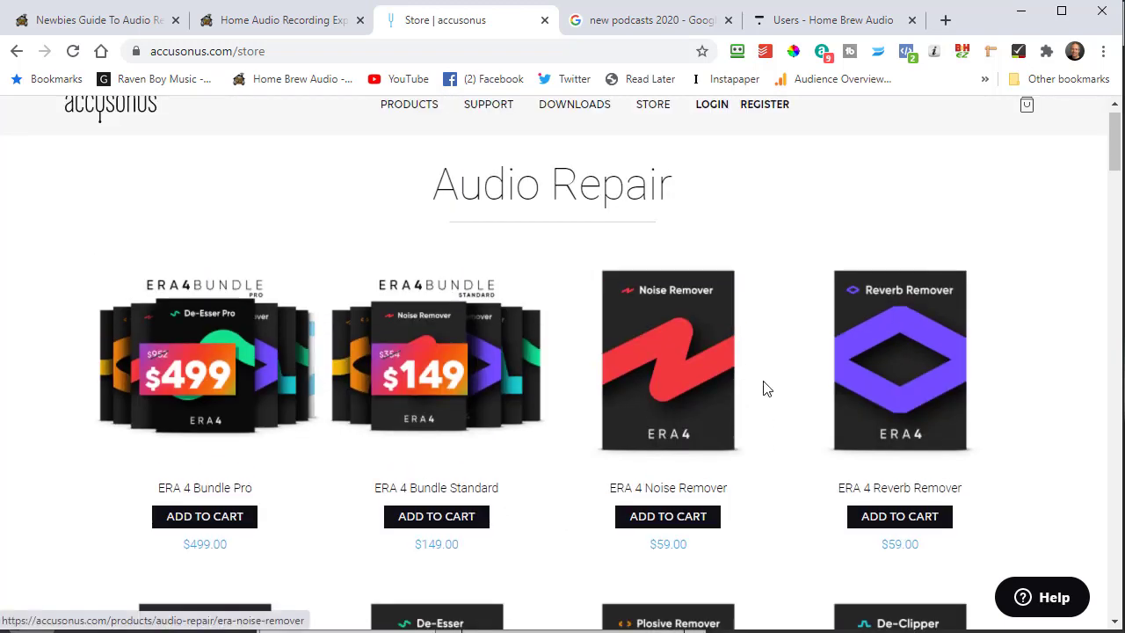
scroll(763, 389, "down", 2)
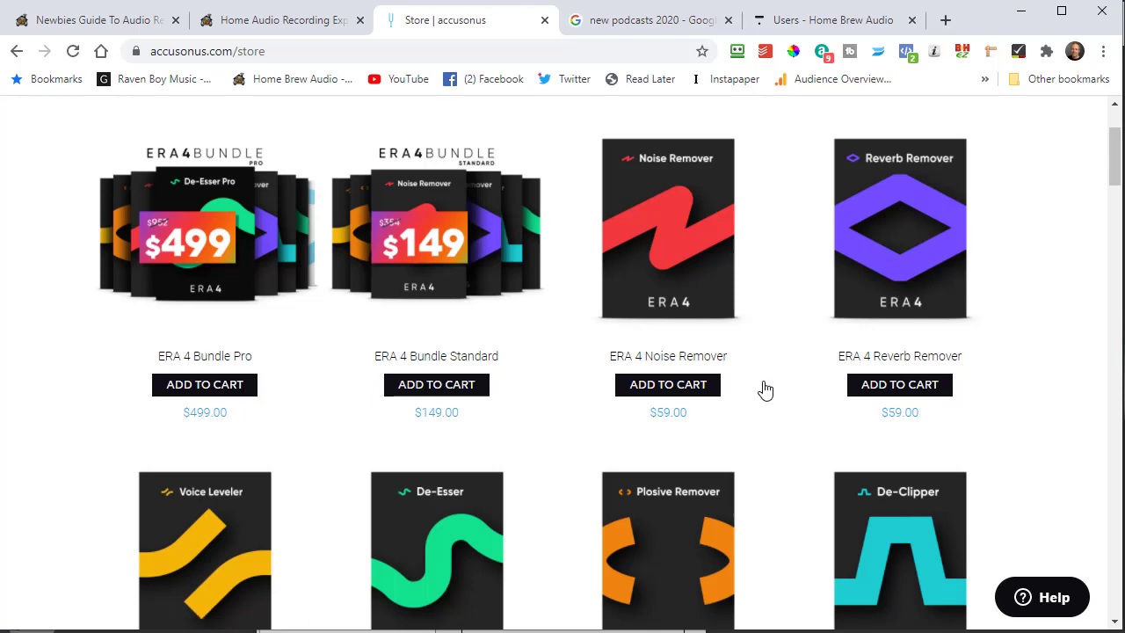
scroll(764, 390, "down", 3)
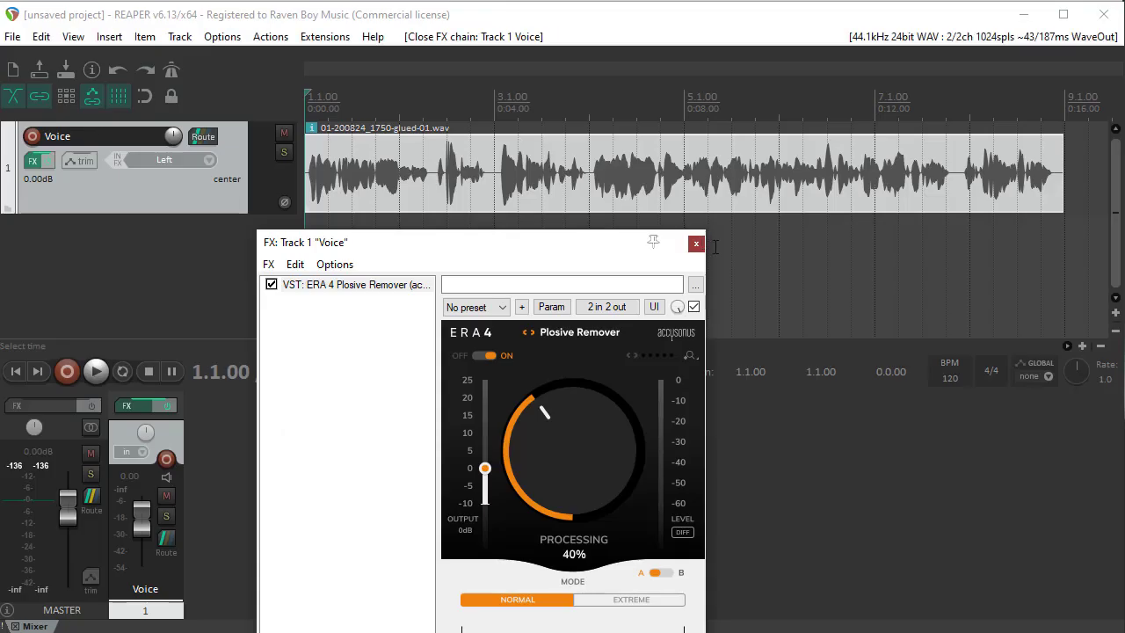
Step: Return to REAPER and close the Voice track's effects window
left_click(712, 240)
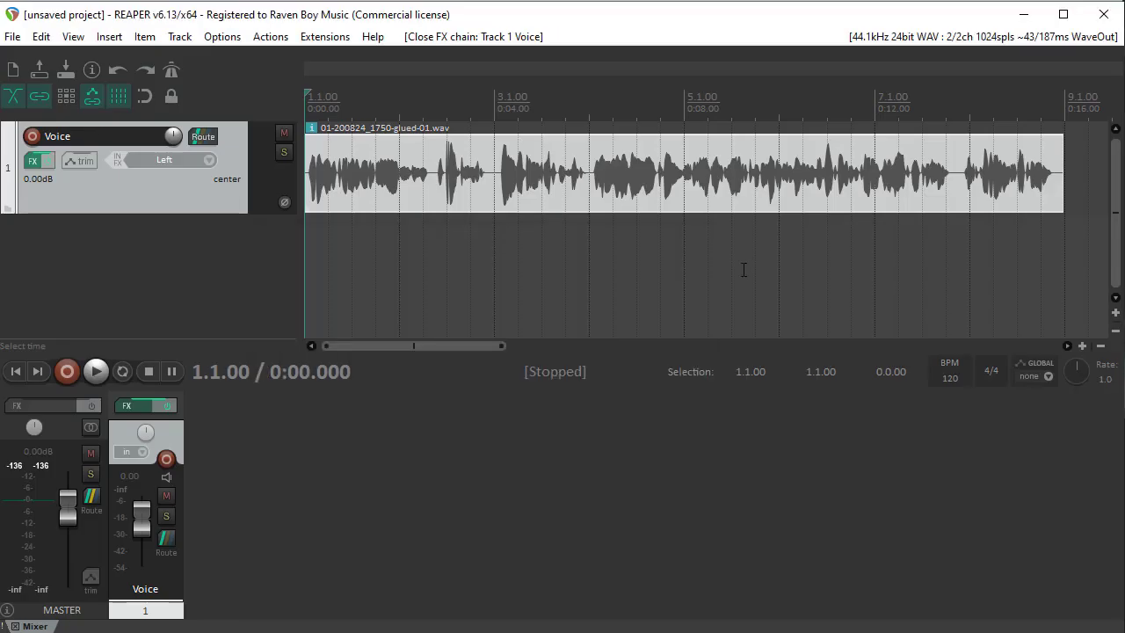